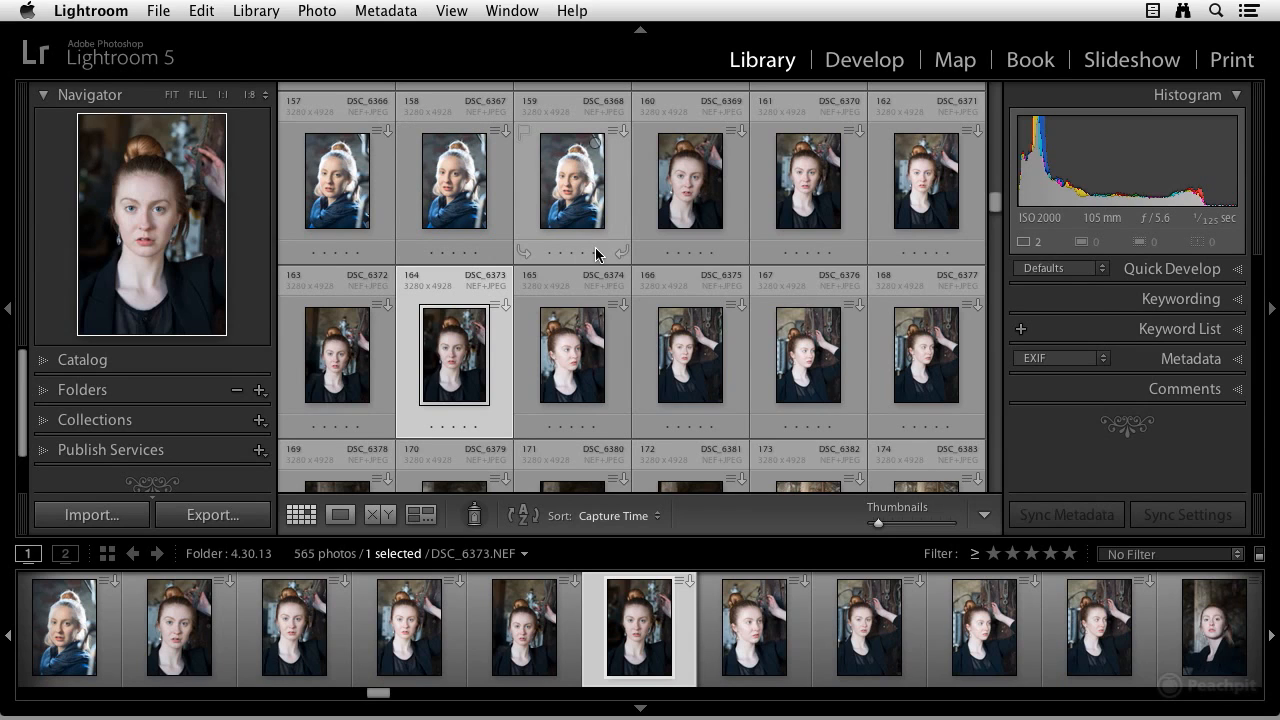
Apply the Rated filter to the photos in folder 4.30.13 and restrict it to five stars
{"action": "left_click", "coordinate": [1237, 560]}
{"action": "mouse_move", "coordinate": [1202, 703]}
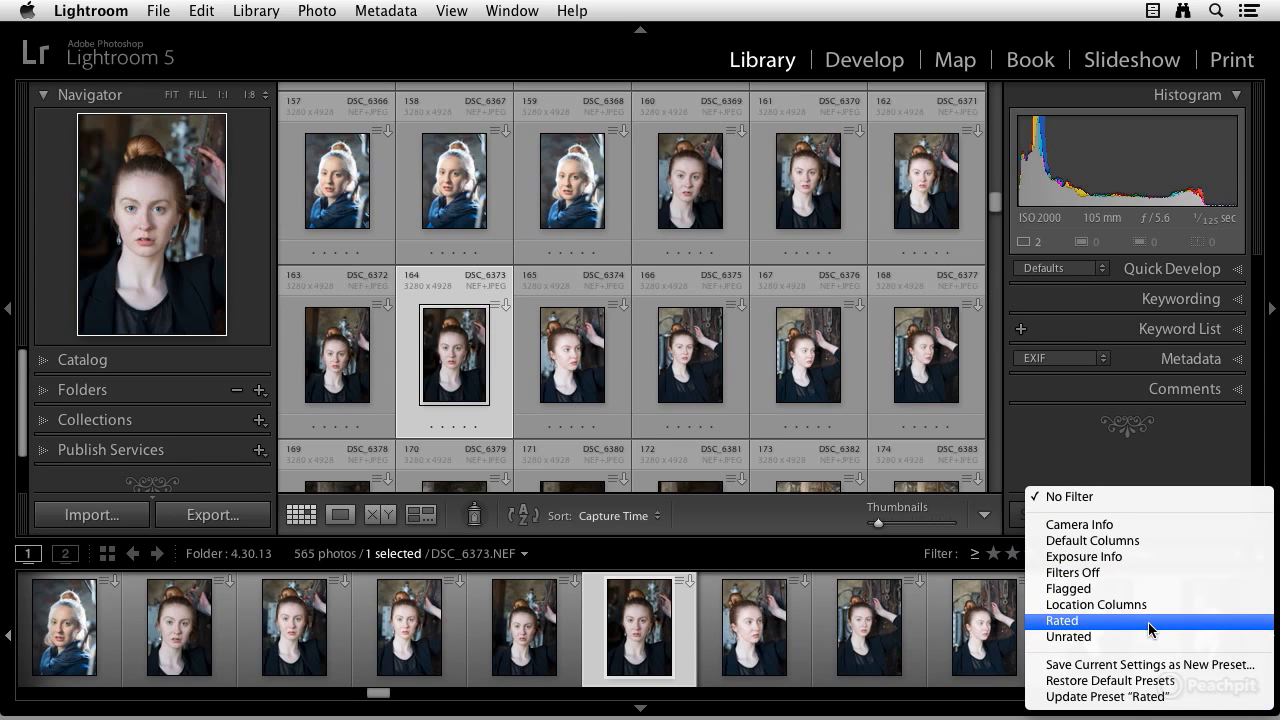
{"action": "left_click", "coordinate": [1147, 622]}
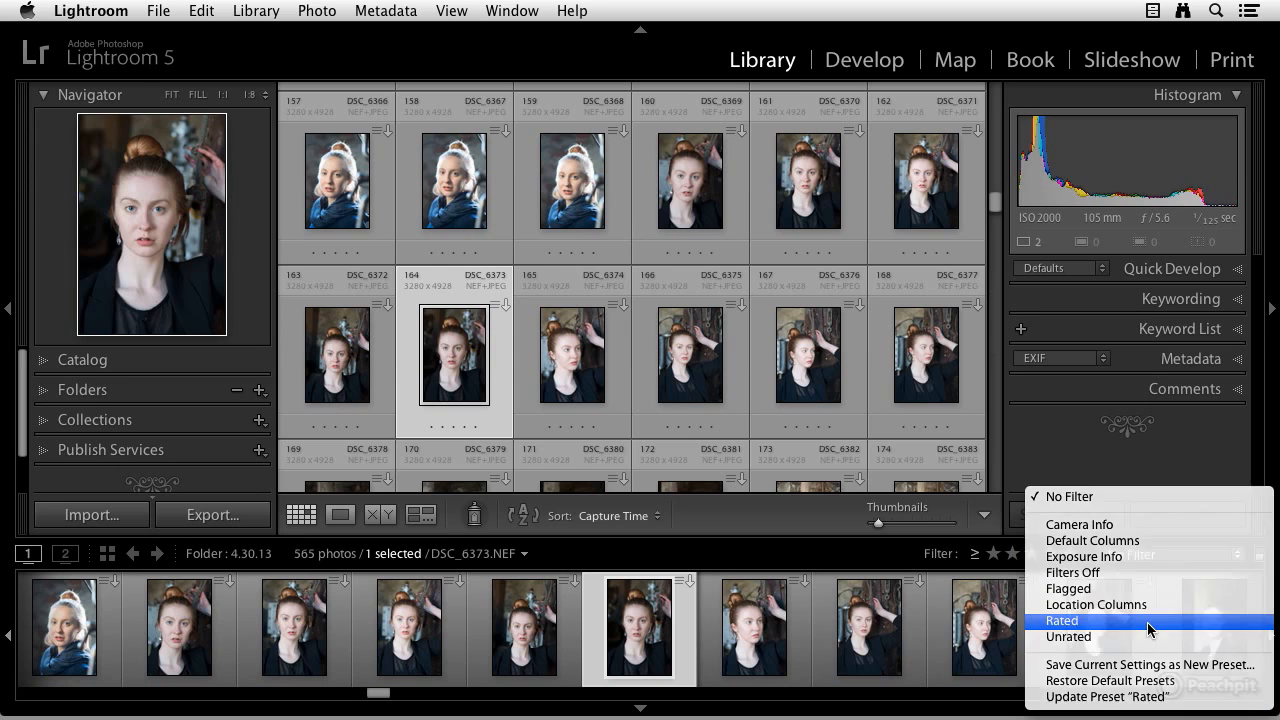
{"action": "left_click", "coordinate": [1069, 554]}
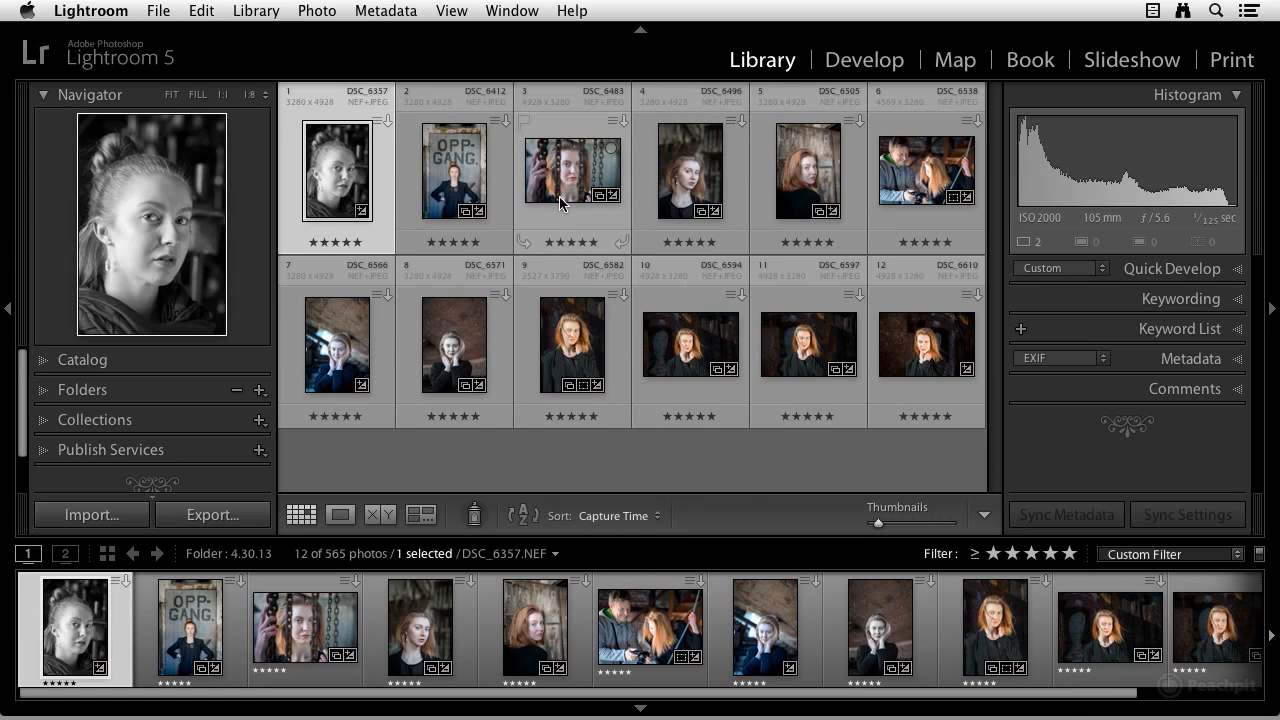
Select all filtered photos and create a collection named Finnish Model that includes the selected photos
{"action": "key", "text": "super+a"}
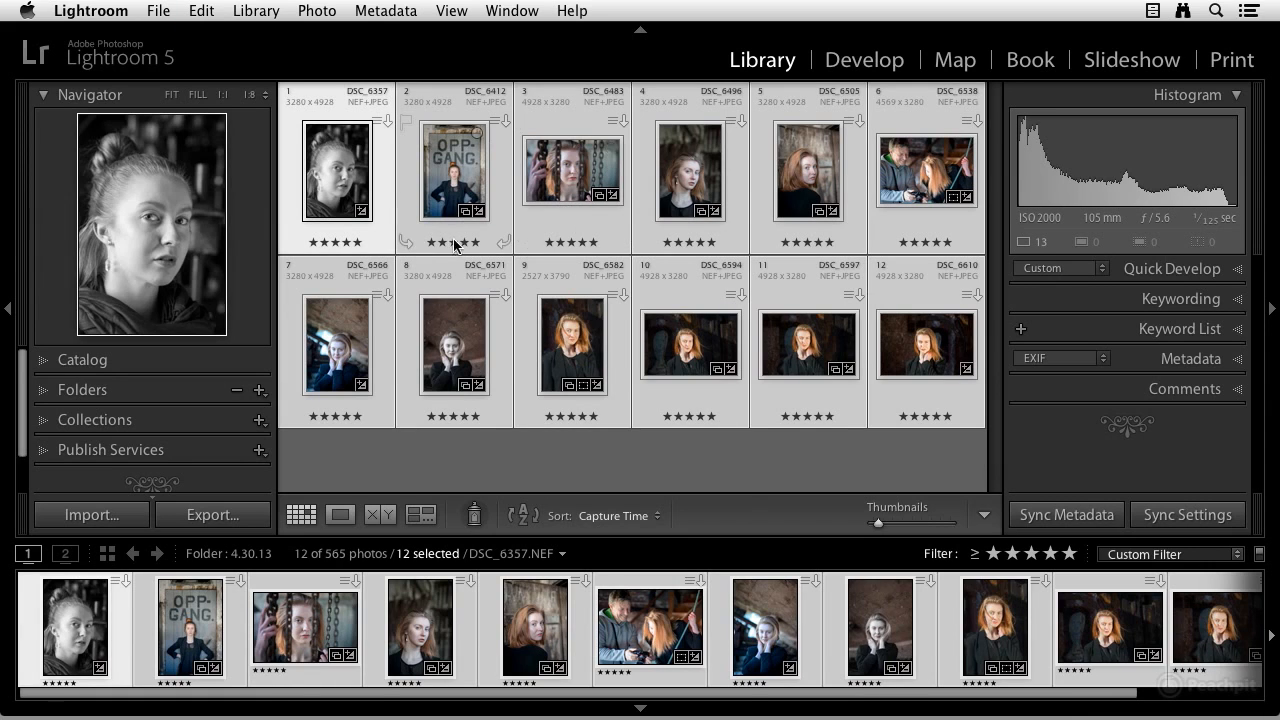
{"action": "left_click", "coordinate": [259, 421]}
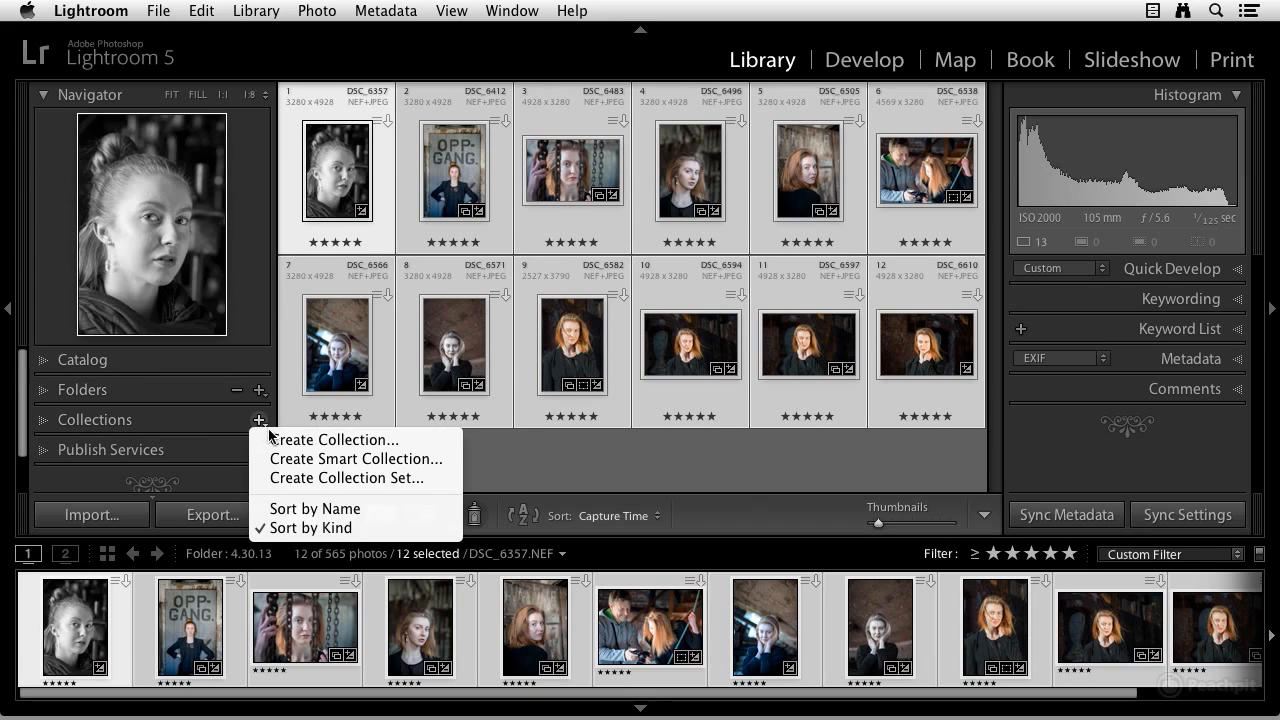
{"action": "left_click", "coordinate": [296, 443]}
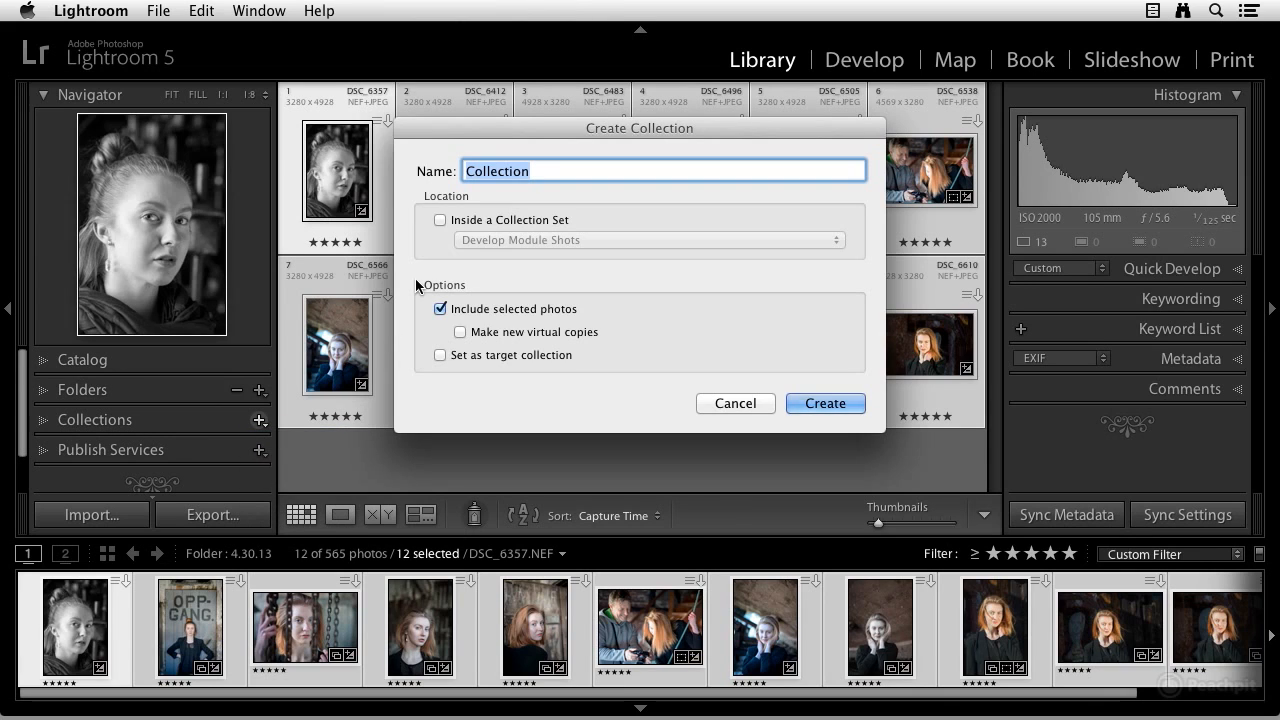
{"action": "type", "text": "Fin"}
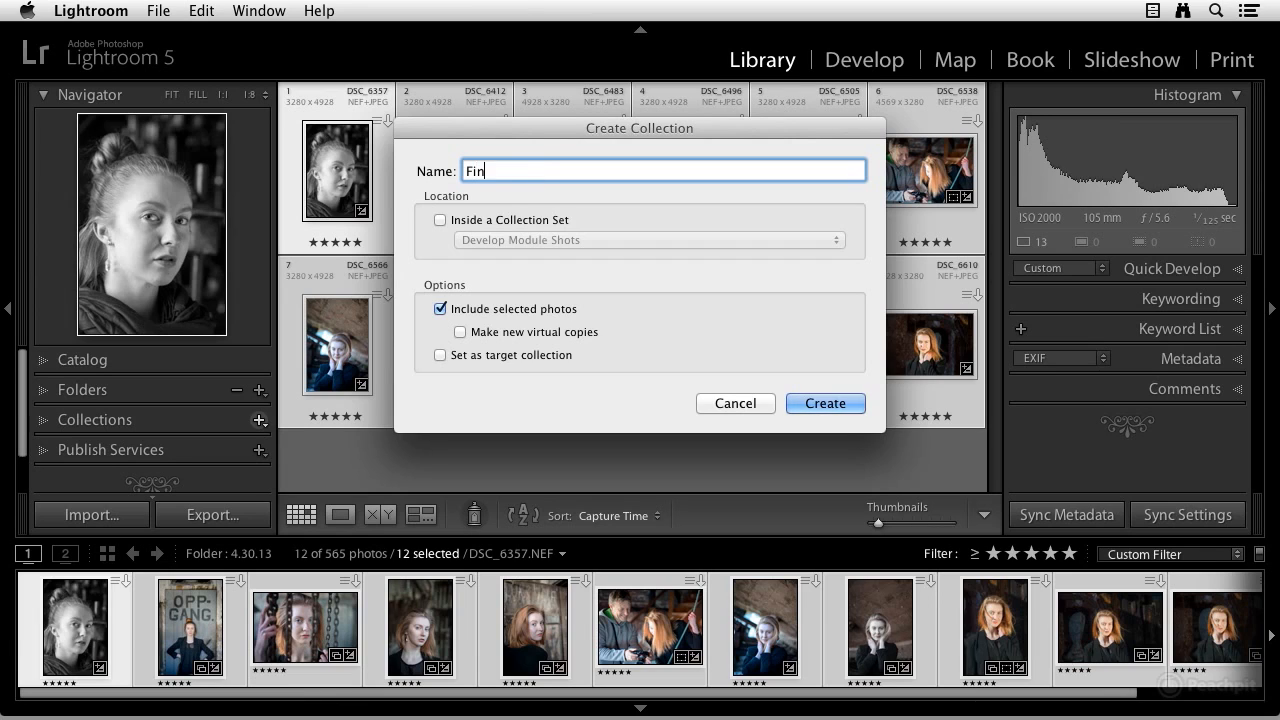
{"action": "type", "text": "nish Model"}
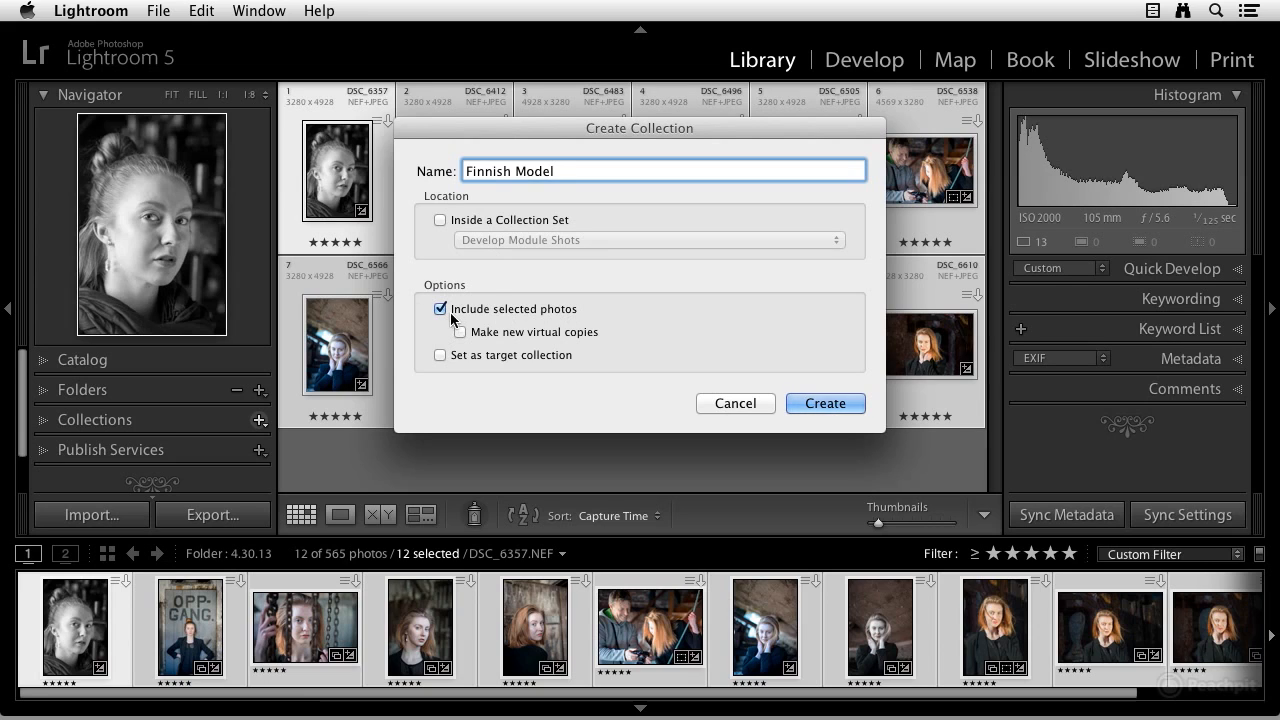
{"action": "left_click", "coordinate": [838, 404]}
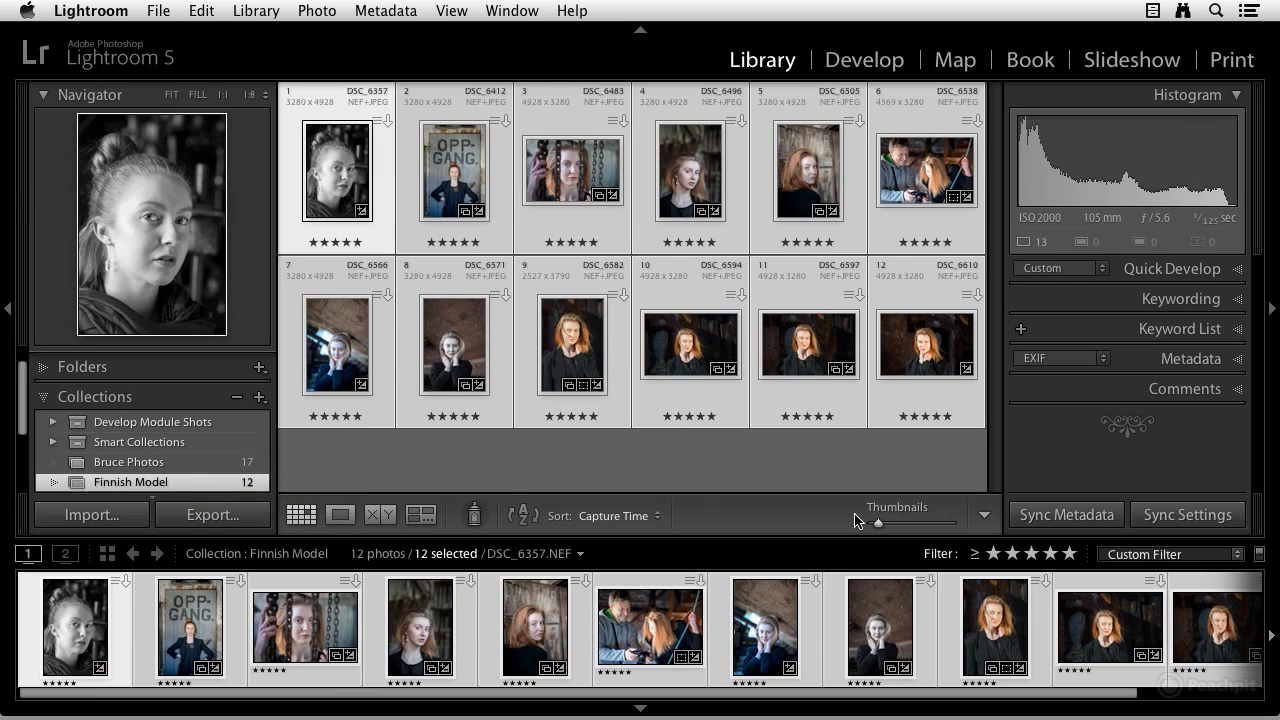
Turn off the photo filter and return to the 4.30.13 folder
{"action": "left_click", "coordinate": [1259, 555]}
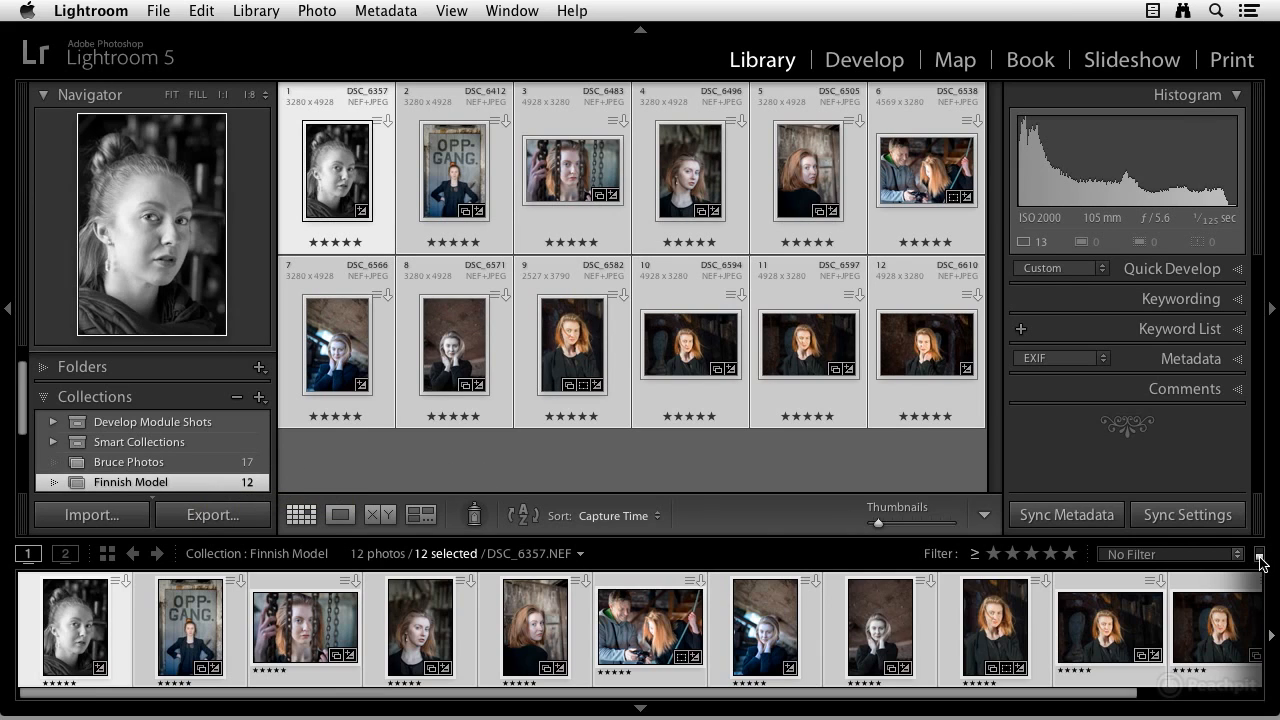
{"action": "left_click", "coordinate": [580, 553]}
{"action": "left_click", "coordinate": [641, 513]}
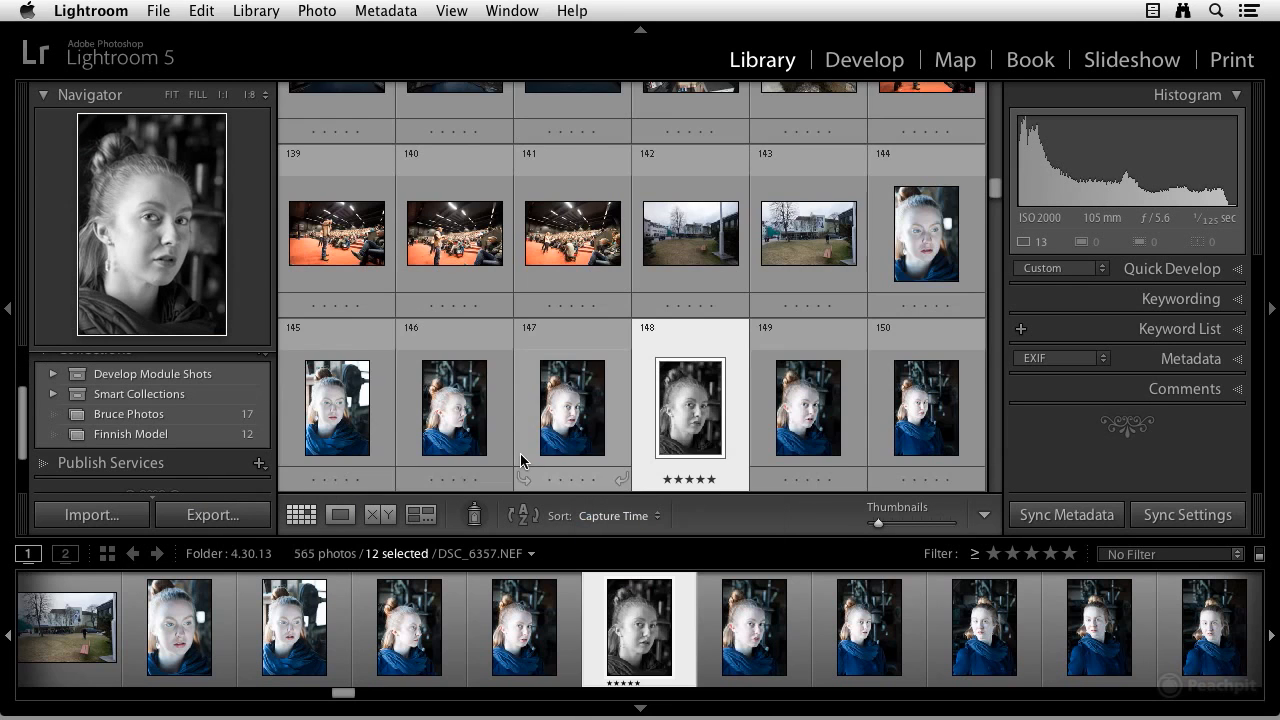
Add photo DSC_6399 from the folder to the Finnish Model collection and open that collection
{"action": "scroll", "coordinate": [560, 420], "scroll_direction": "down", "scroll_amount": 5}
{"action": "scroll", "coordinate": [558, 416], "scroll_direction": "down", "scroll_amount": 5}
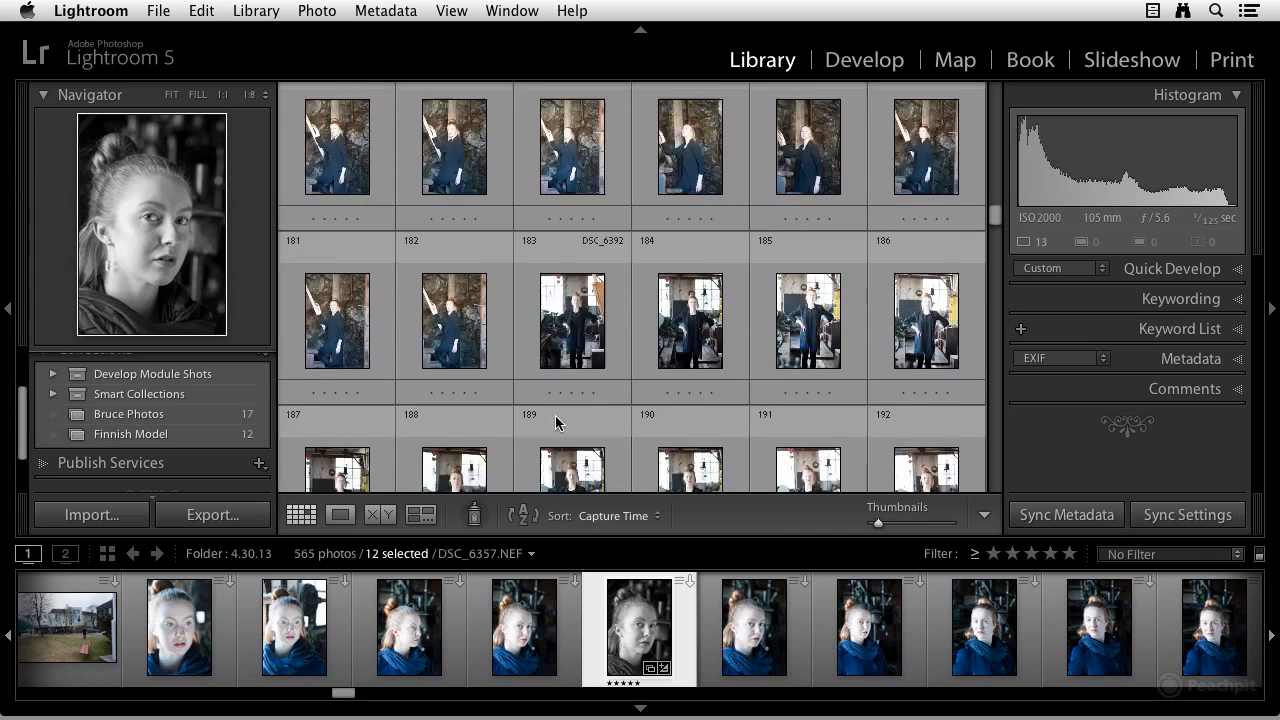
{"action": "left_click", "coordinate": [687, 268]}
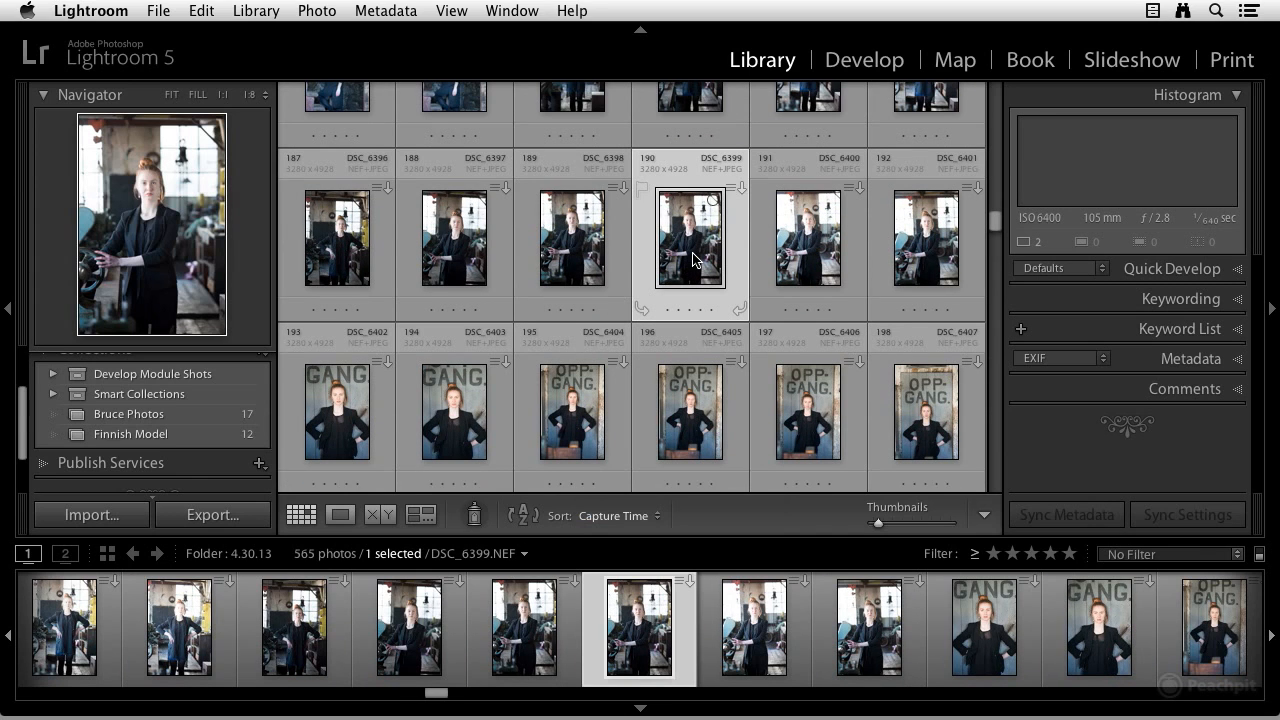
{"action": "left_click_drag", "start_coordinate": [695, 232], "coordinate": [200, 437]}
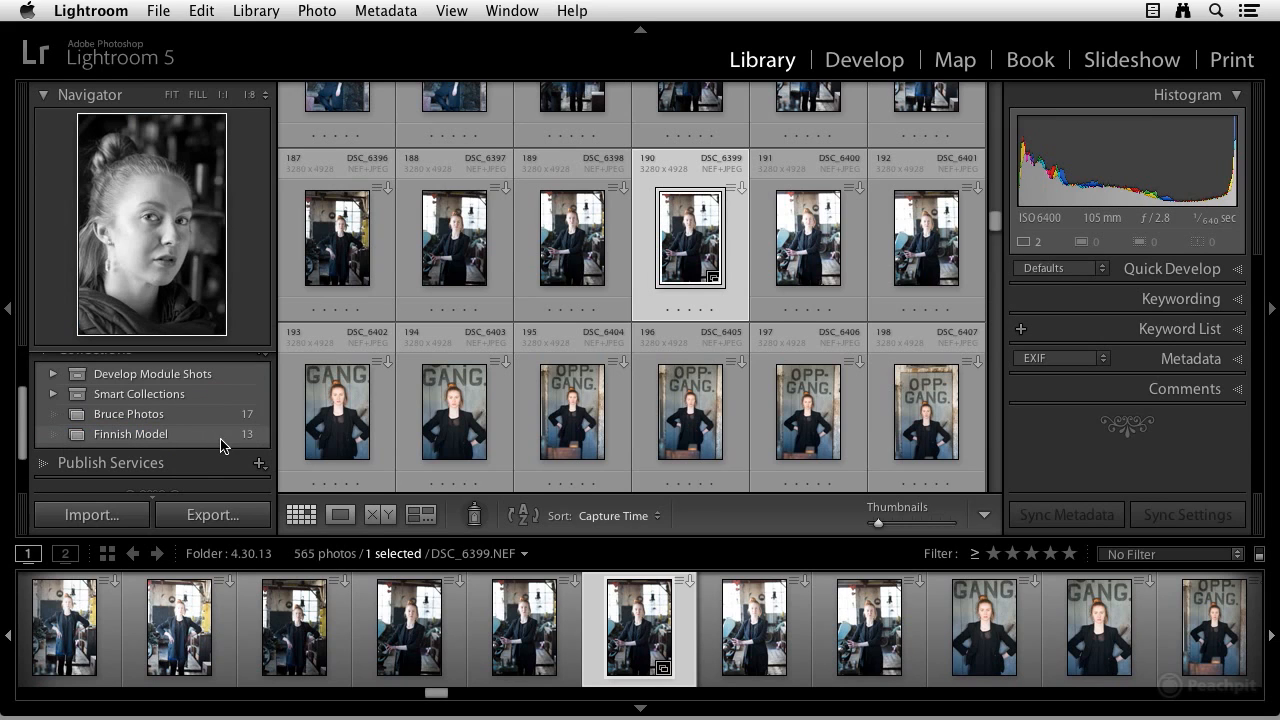
{"action": "left_click", "coordinate": [138, 436]}
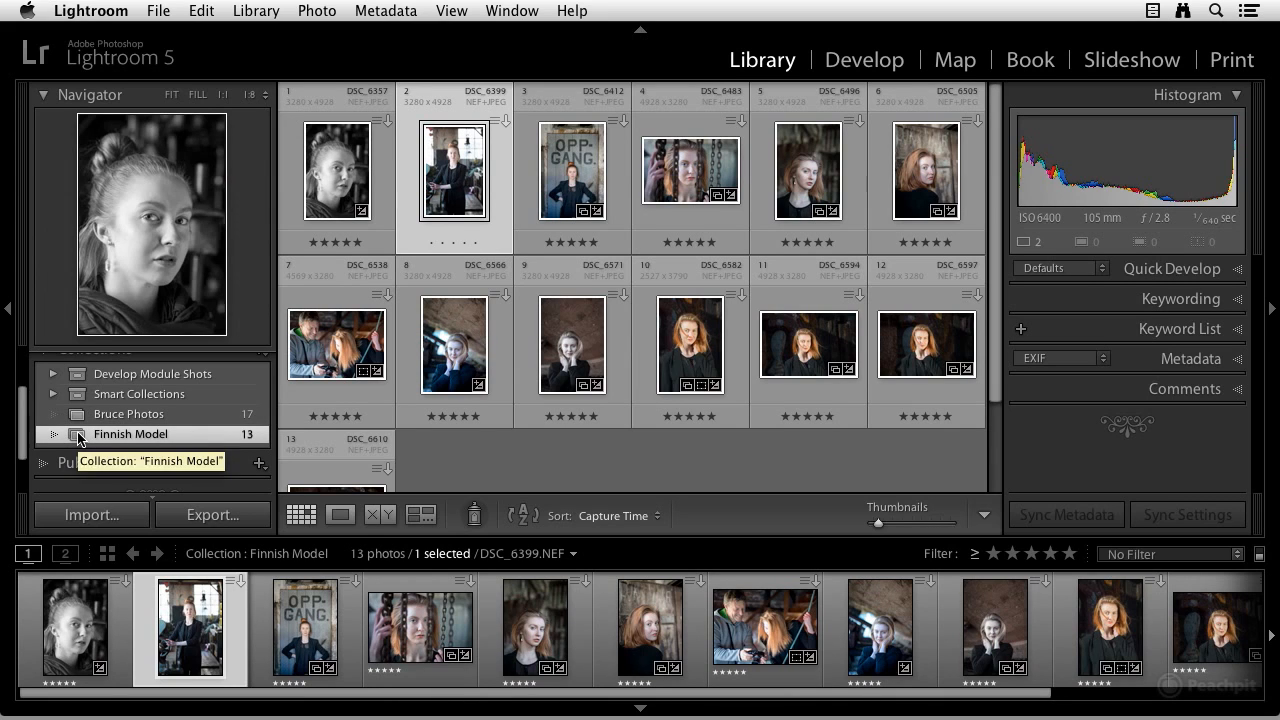
{"action": "right_click", "coordinate": [78, 438]}
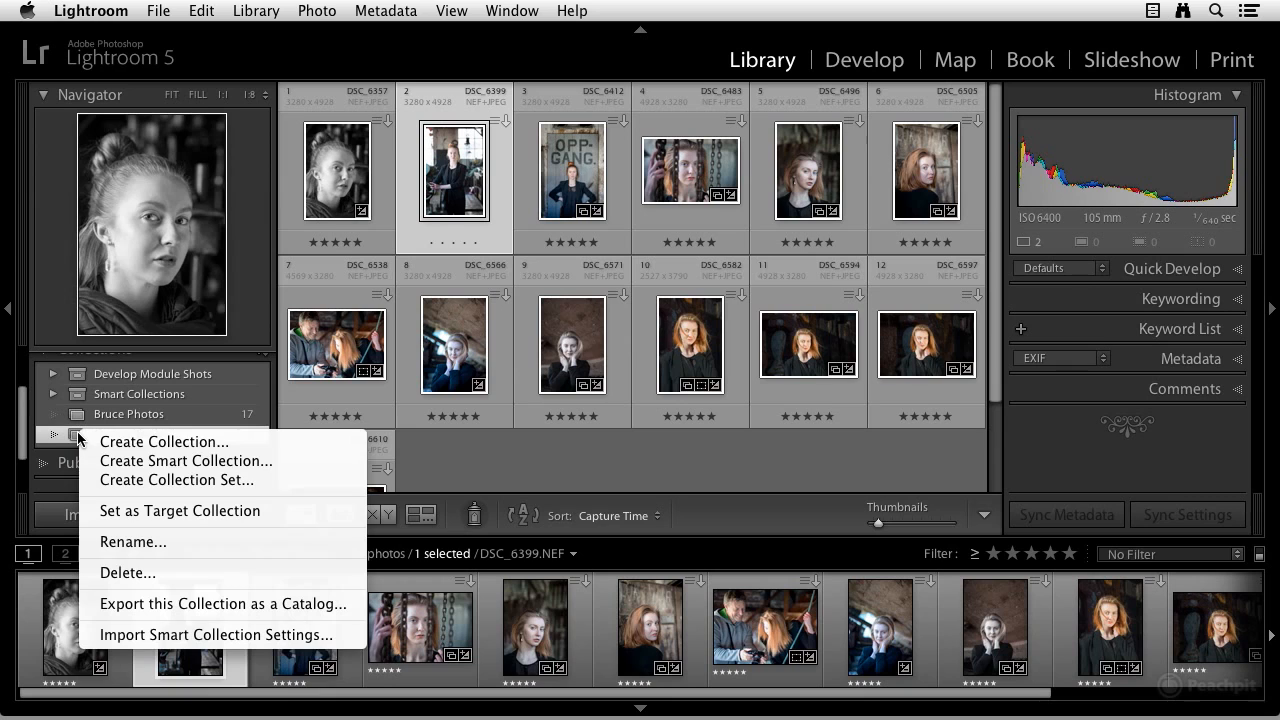
{"action": "left_click", "coordinate": [140, 543]}
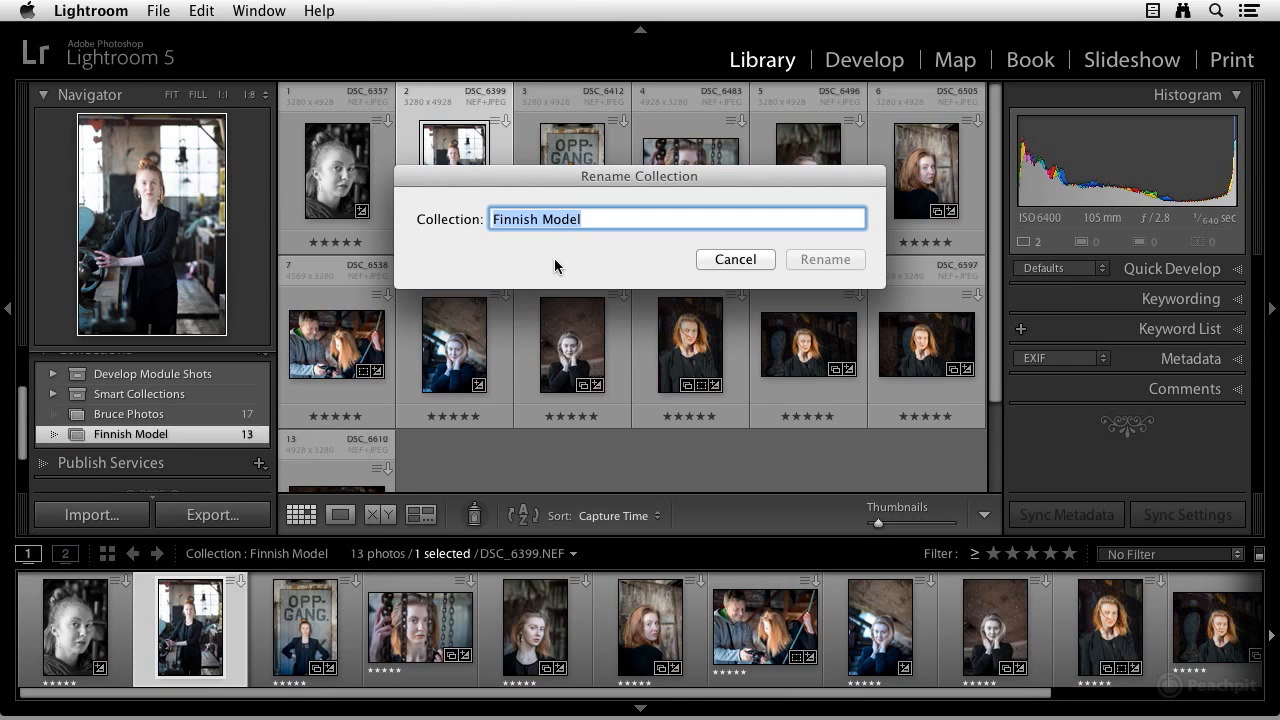
{"action": "left_click", "coordinate": [750, 260]}
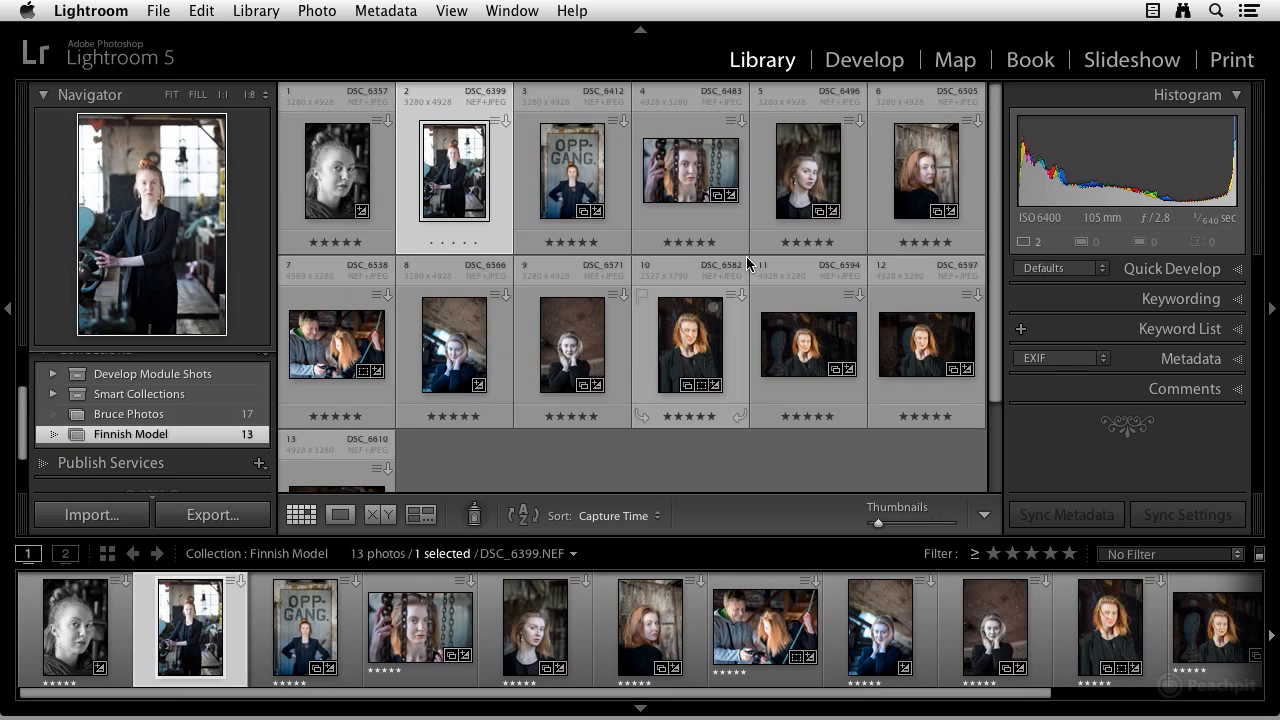
Set Finnish Model as the target collection and check for the target marker in the catalog and collection lists
{"action": "right_click", "coordinate": [130, 441]}
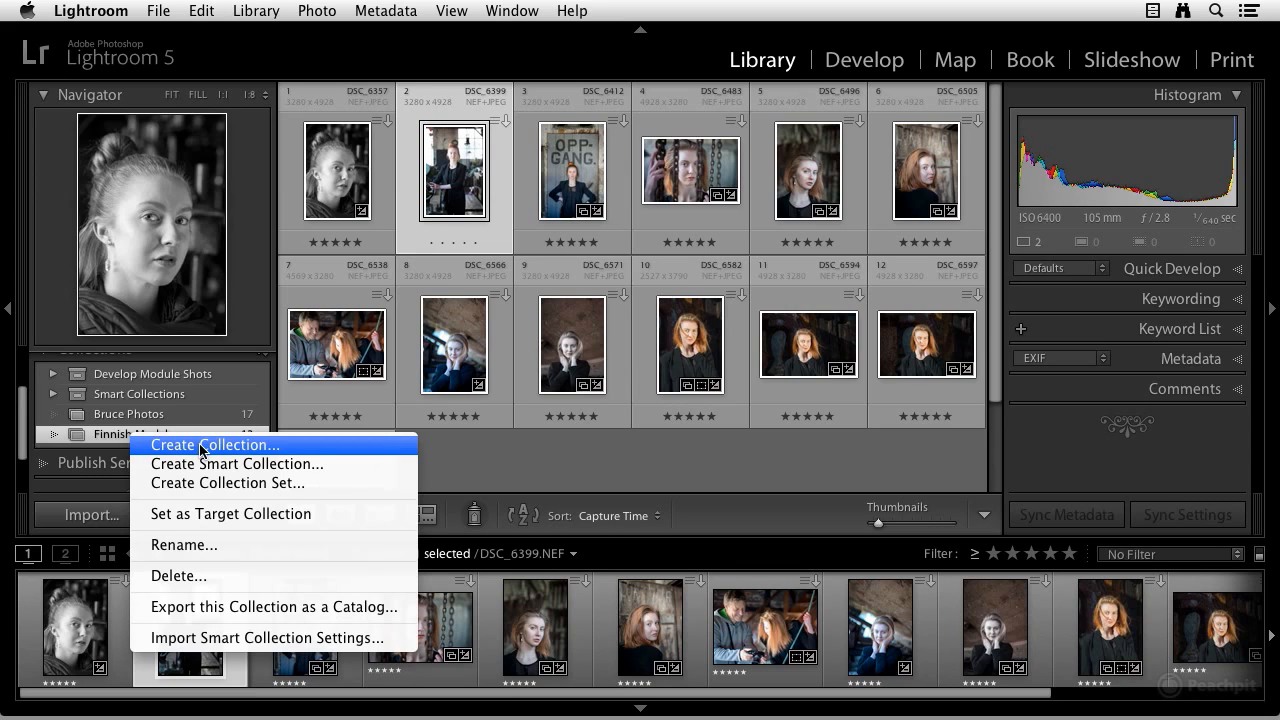
{"action": "left_click", "coordinate": [296, 516]}
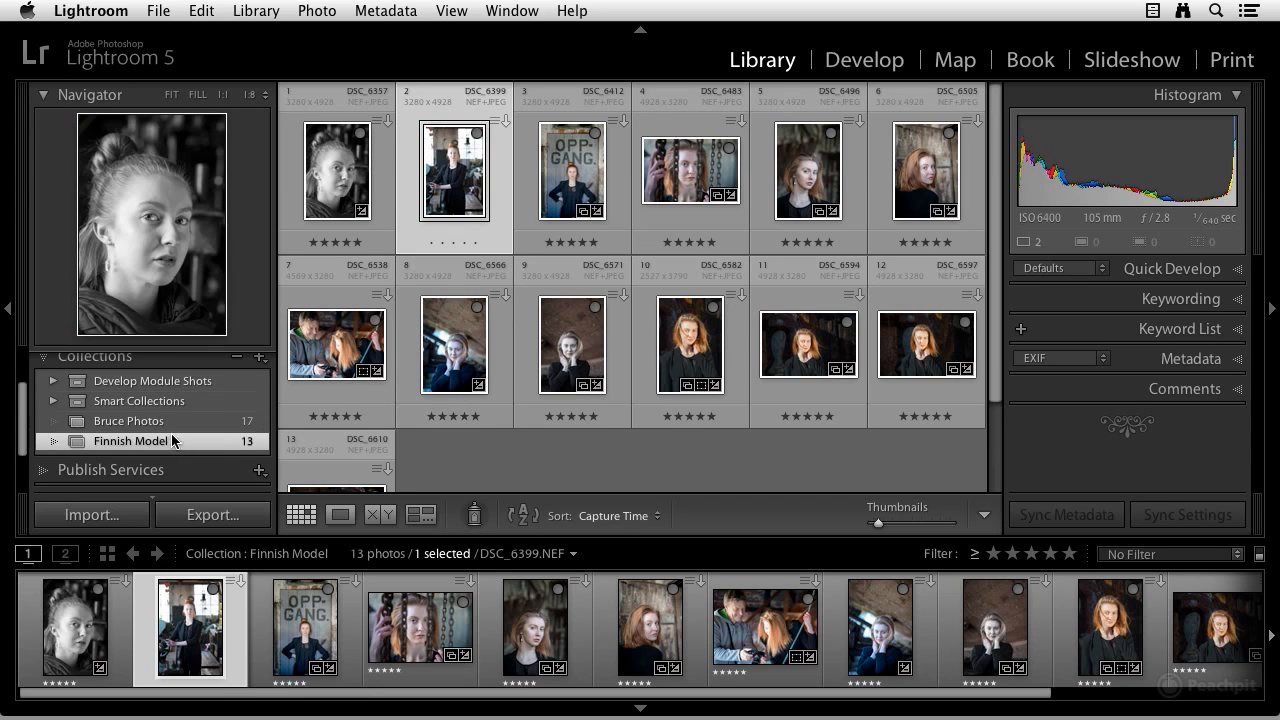
{"action": "scroll", "coordinate": [172, 440], "scroll_direction": "up", "scroll_amount": 3}
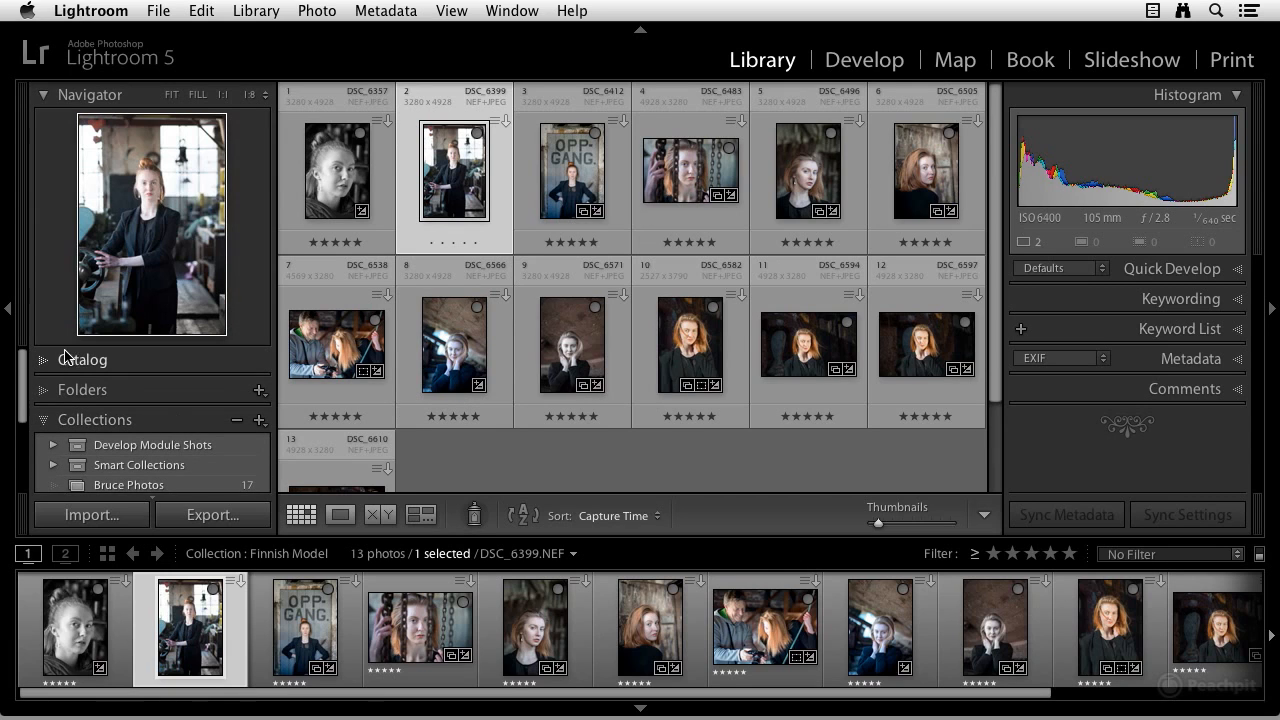
{"action": "left_click", "coordinate": [46, 364]}
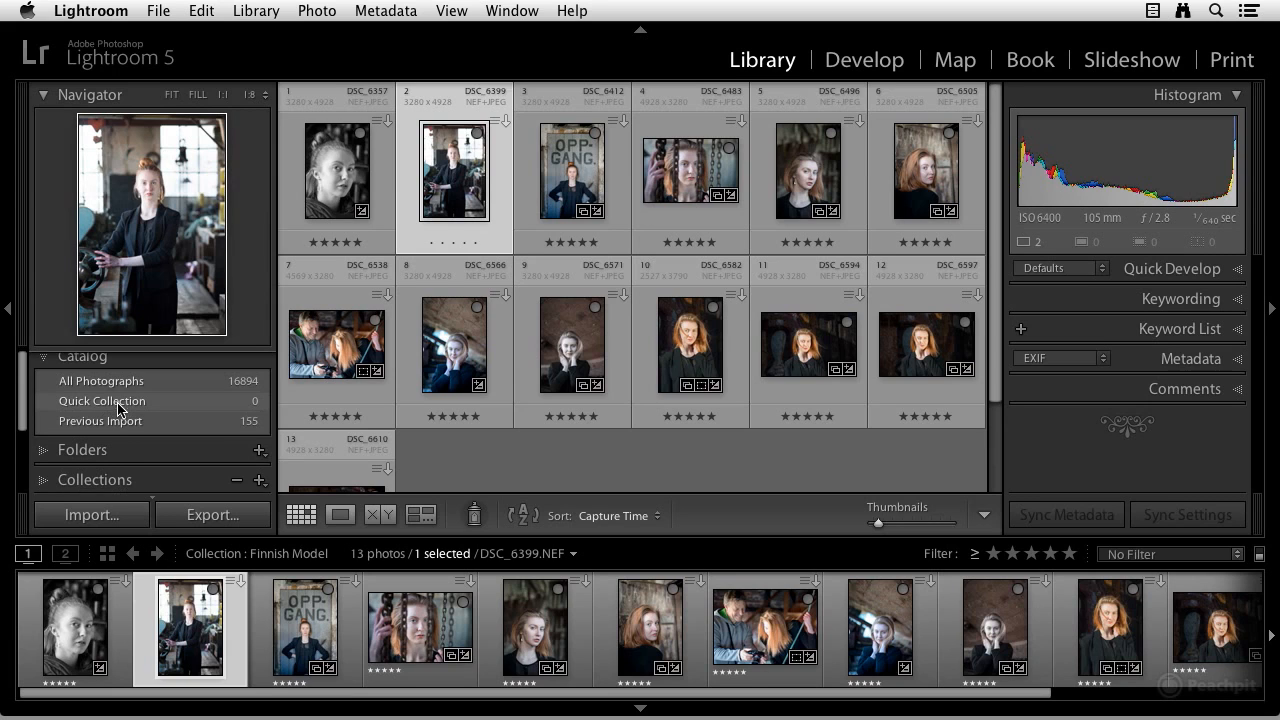
{"action": "scroll", "coordinate": [120, 410], "scroll_direction": "down", "scroll_amount": 3}
{"action": "left_click", "coordinate": [45, 420]}
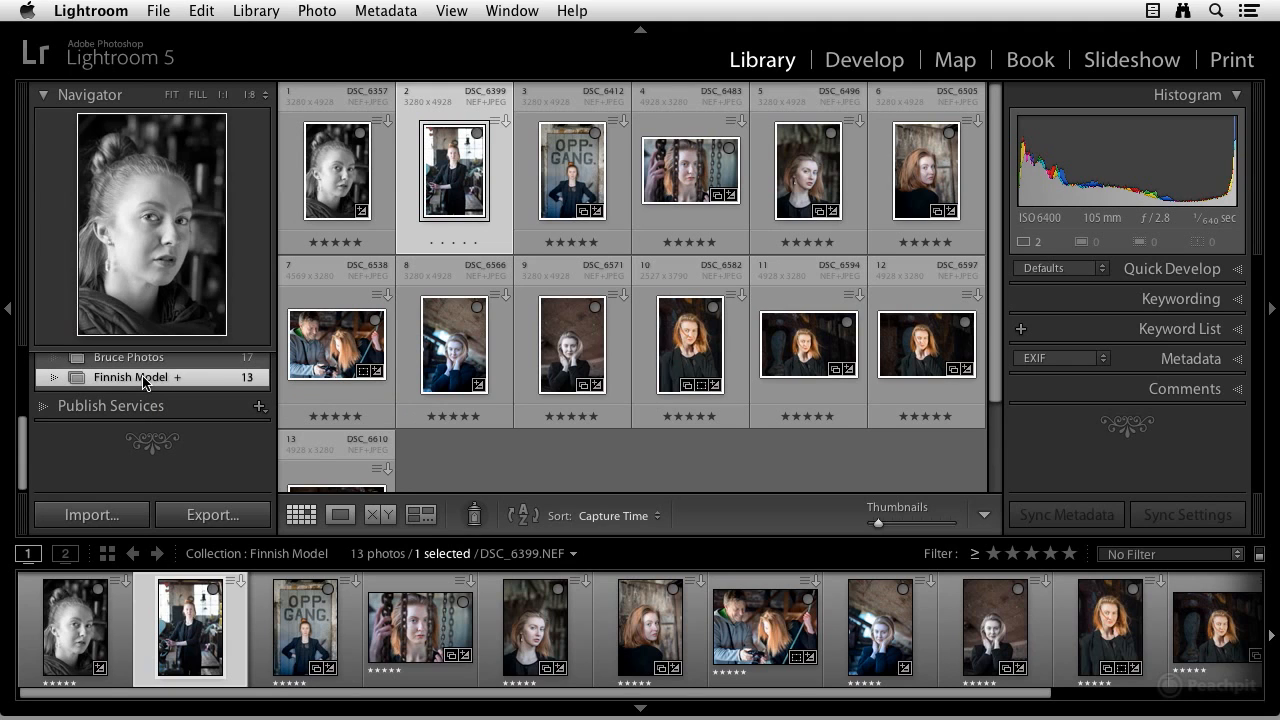
{"action": "right_click", "coordinate": [144, 380]}
{"action": "left_click", "coordinate": [143, 379]}
Make the Quick Collection the target collection and reopen the Finnish Model collection
{"action": "scroll", "coordinate": [151, 392], "scroll_direction": "up", "scroll_amount": 5}
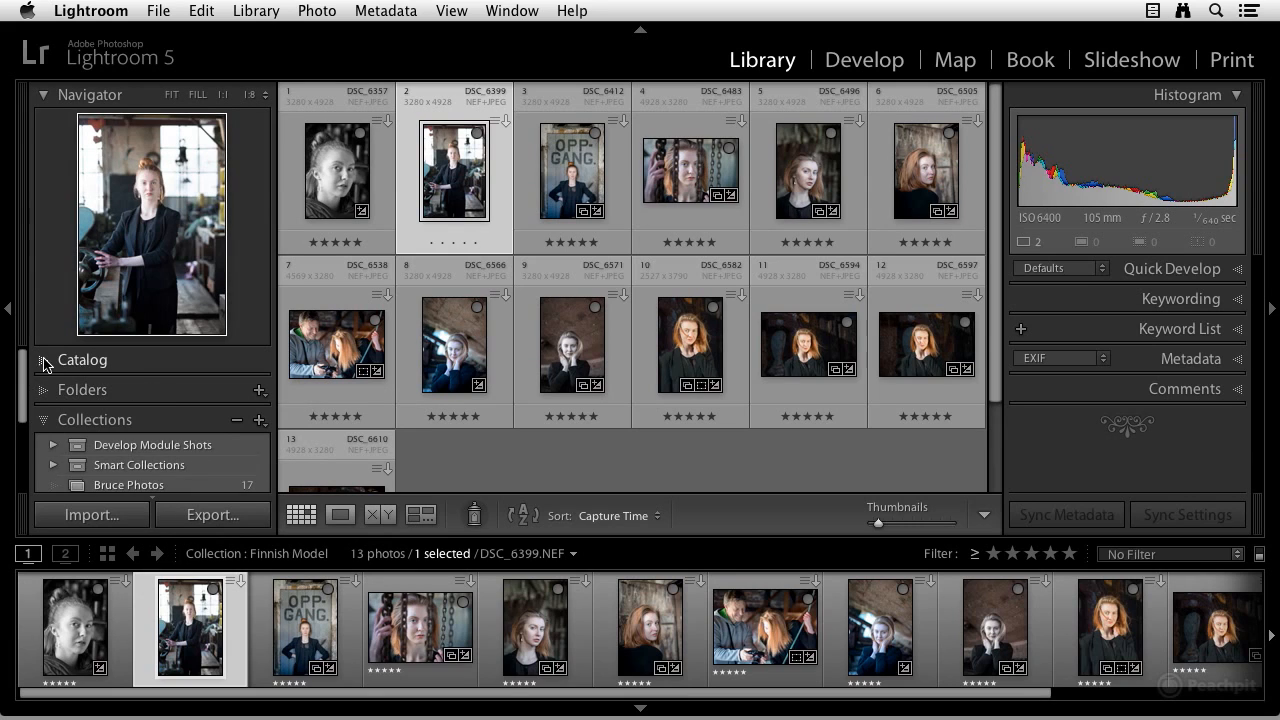
{"action": "left_click", "coordinate": [44, 362]}
{"action": "left_click", "coordinate": [114, 406]}
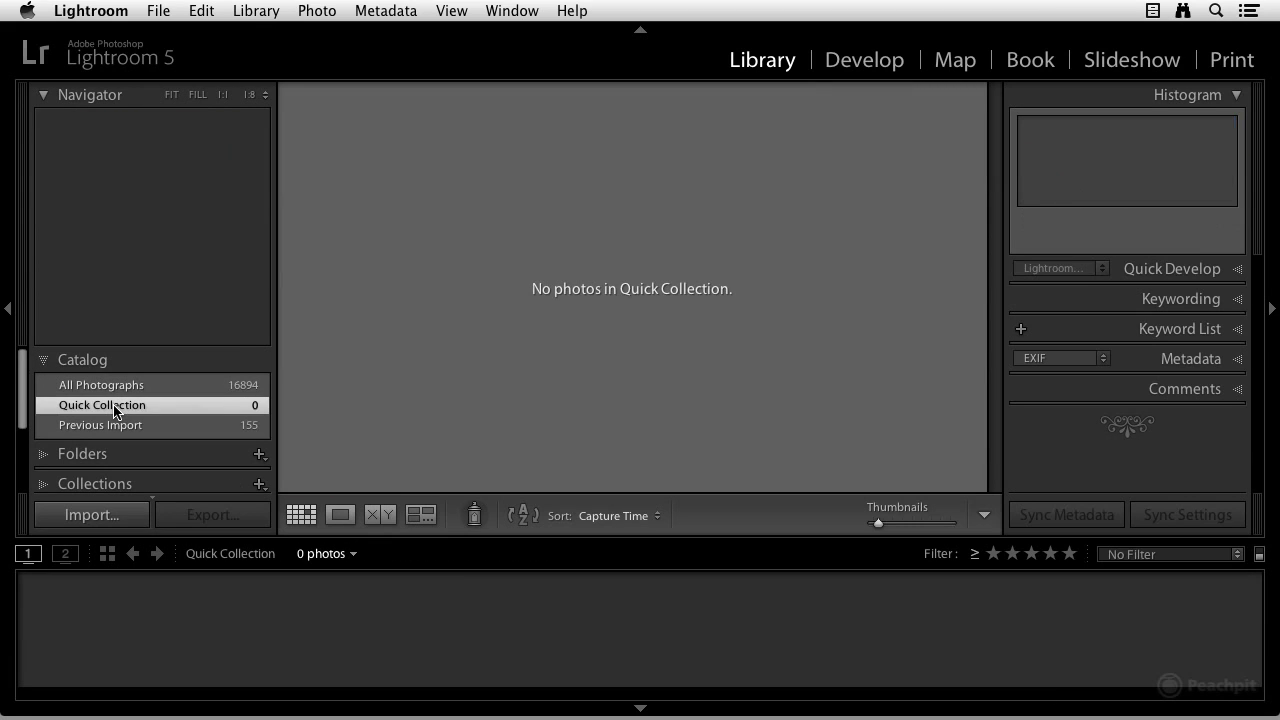
{"action": "right_click", "coordinate": [114, 409]}
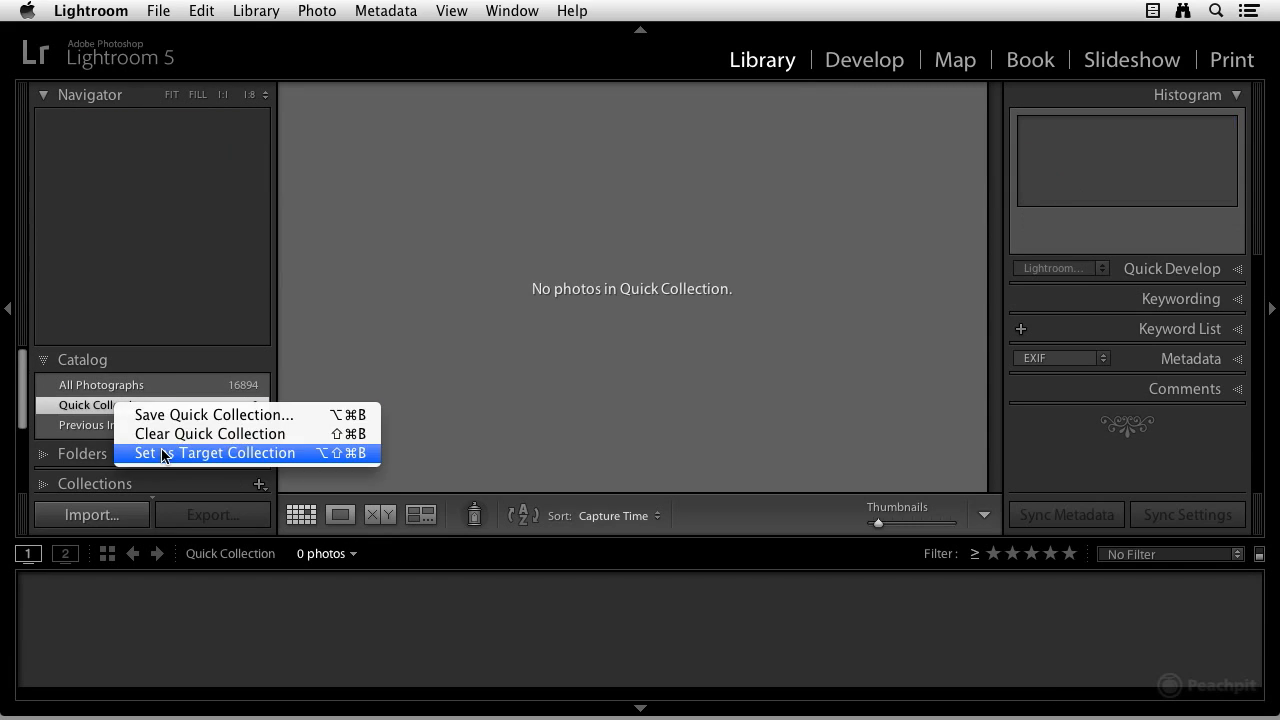
{"action": "left_click", "coordinate": [163, 455]}
{"action": "left_click", "coordinate": [47, 362]}
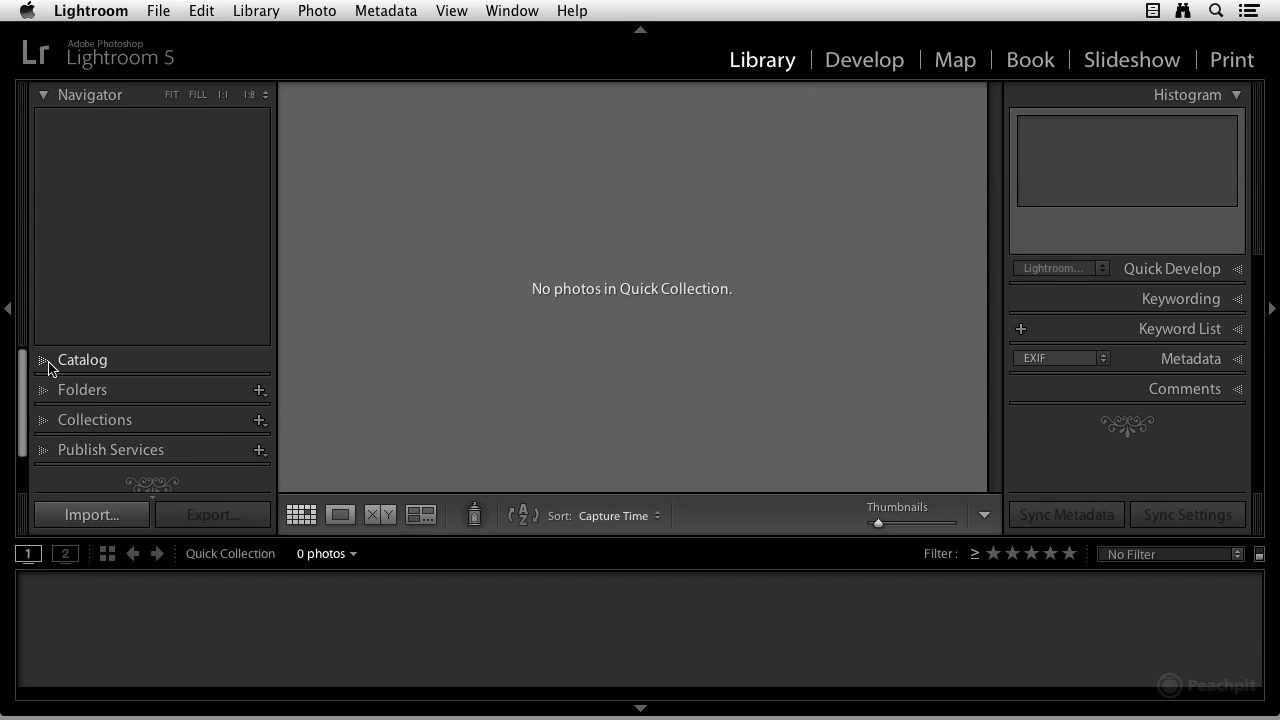
{"action": "left_click", "coordinate": [45, 422]}
{"action": "left_click", "coordinate": [126, 434]}
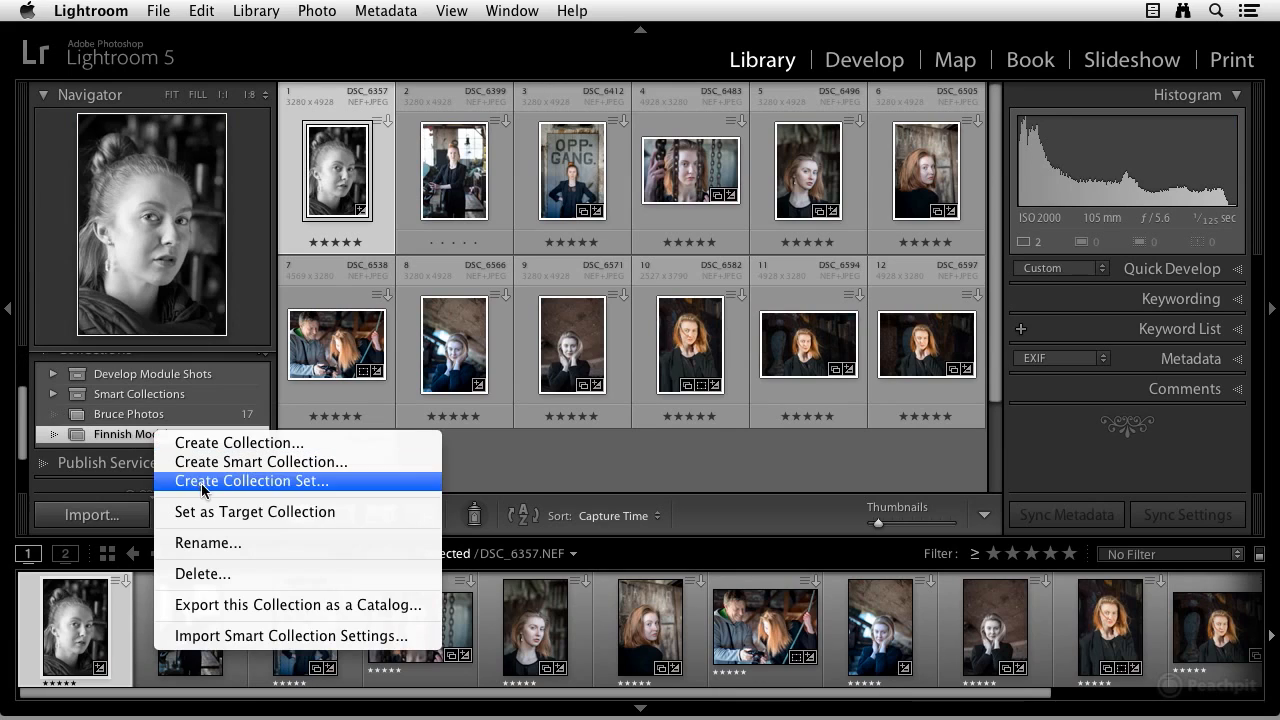
{"action": "left_click", "coordinate": [223, 575]}
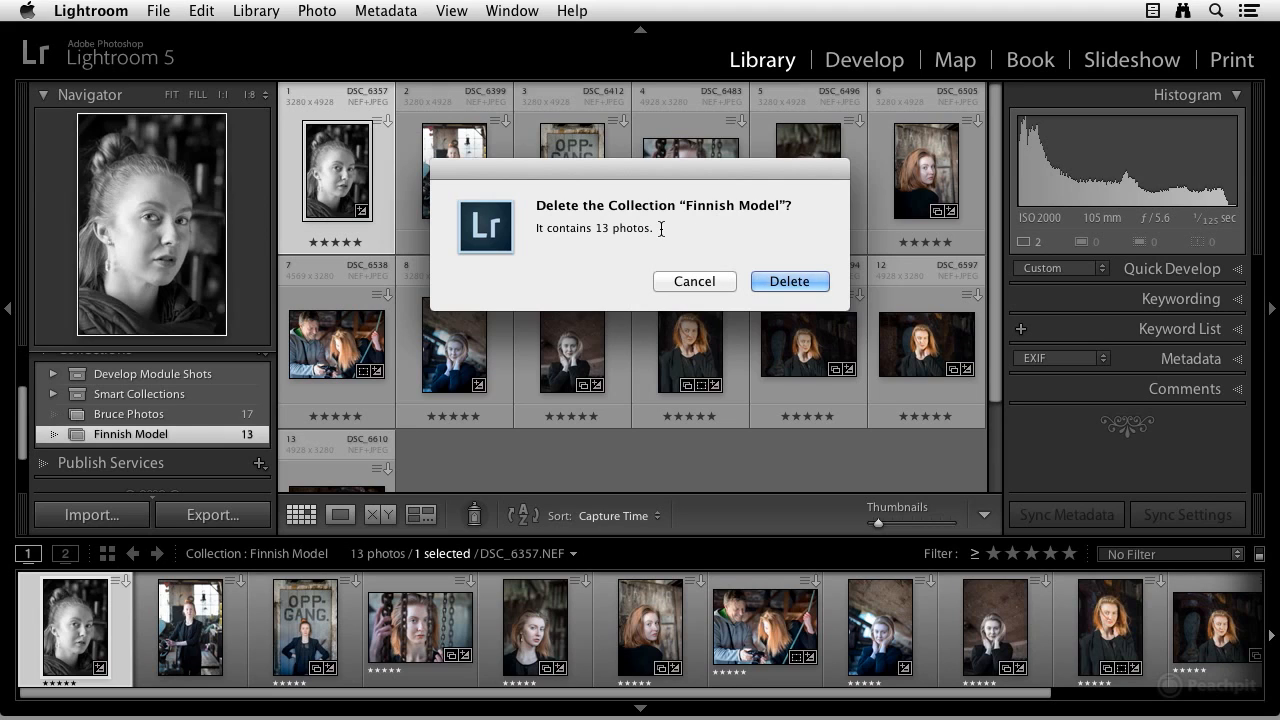
{"action": "left_click", "coordinate": [694, 281]}
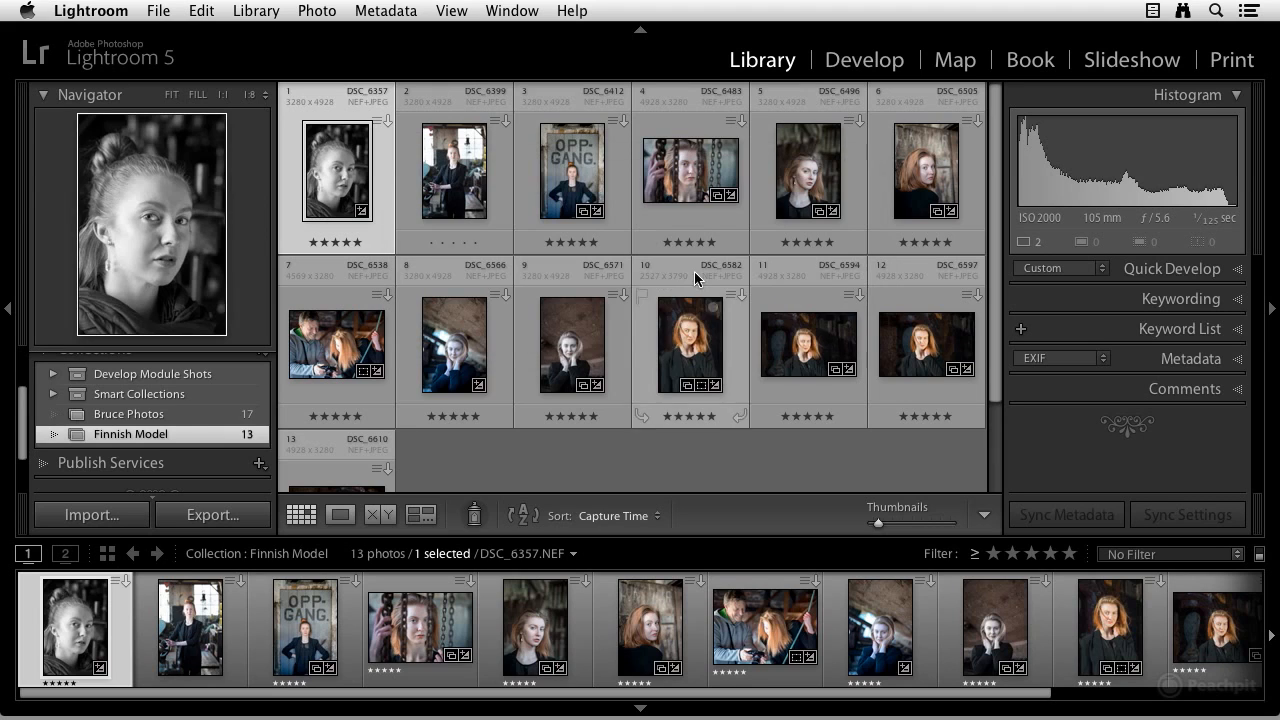
{"action": "right_click", "coordinate": [79, 431]}
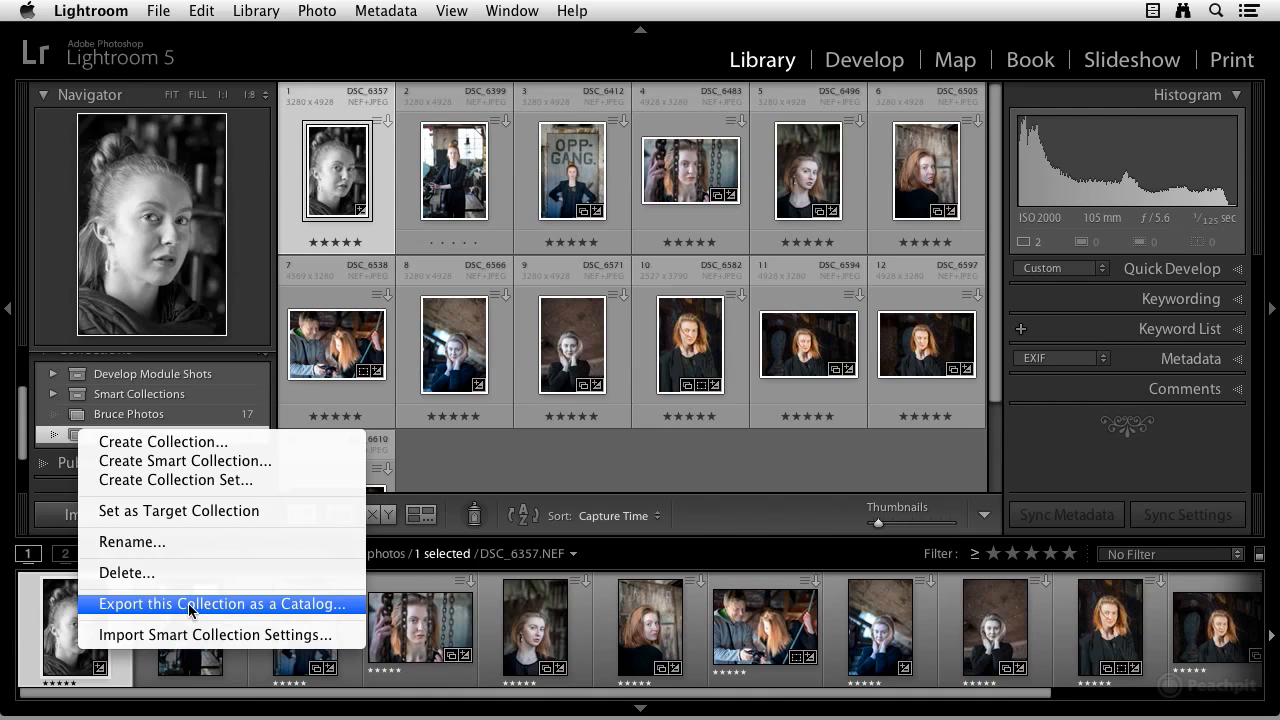
{"action": "left_click", "coordinate": [549, 476]}
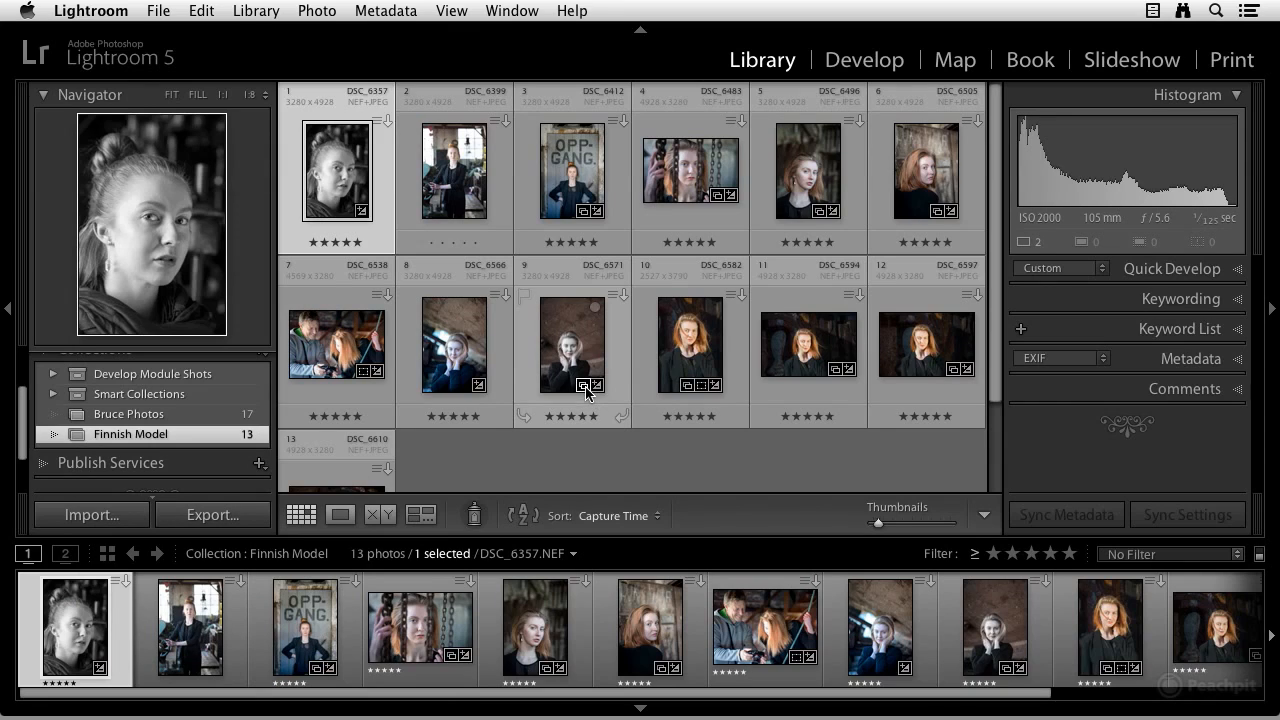
Go to the Portrait Retouch collection from the list of collections that contain photo DSC_6571
{"action": "mouse_move", "coordinate": [586, 389]}
{"action": "left_click", "coordinate": [582, 386]}
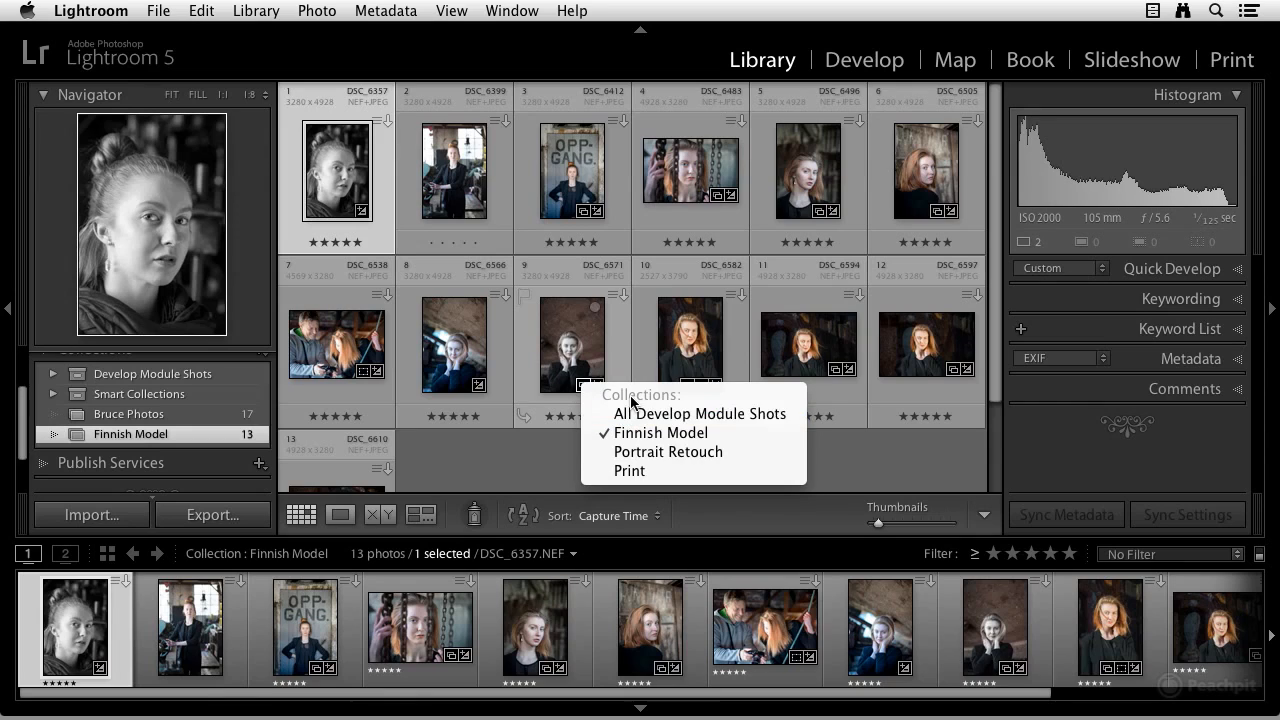
{"action": "left_click", "coordinate": [694, 459]}
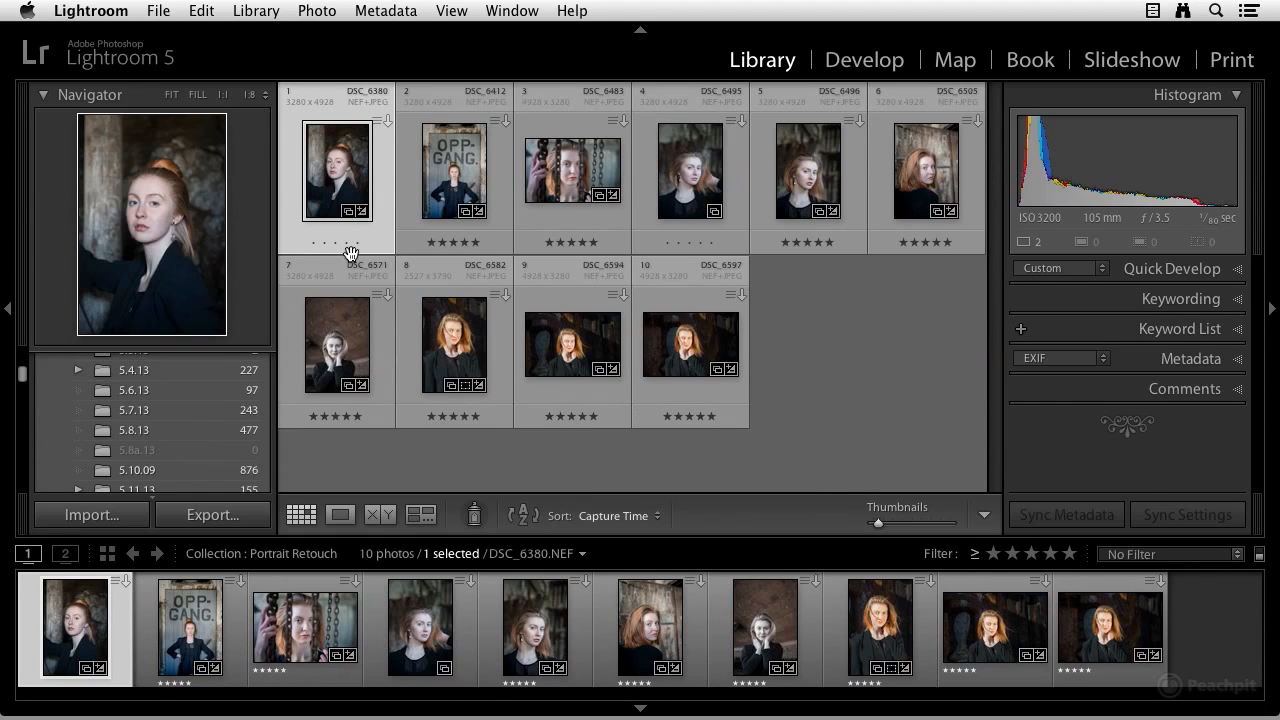
Collapse the Folders list and check the commands for creating collections and collection sets on the Develop Module Shots set
{"action": "scroll", "coordinate": [160, 400], "scroll_direction": "down", "scroll_amount": 15}
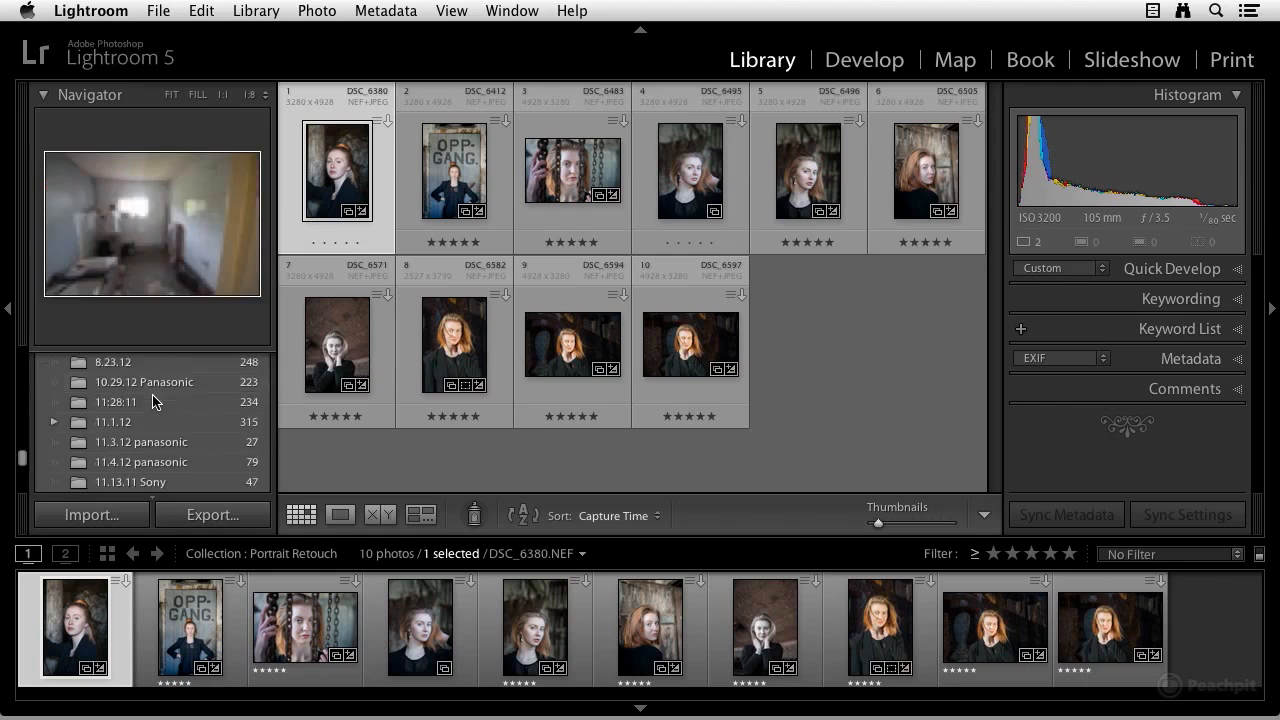
{"action": "left_click", "coordinate": [43, 376]}
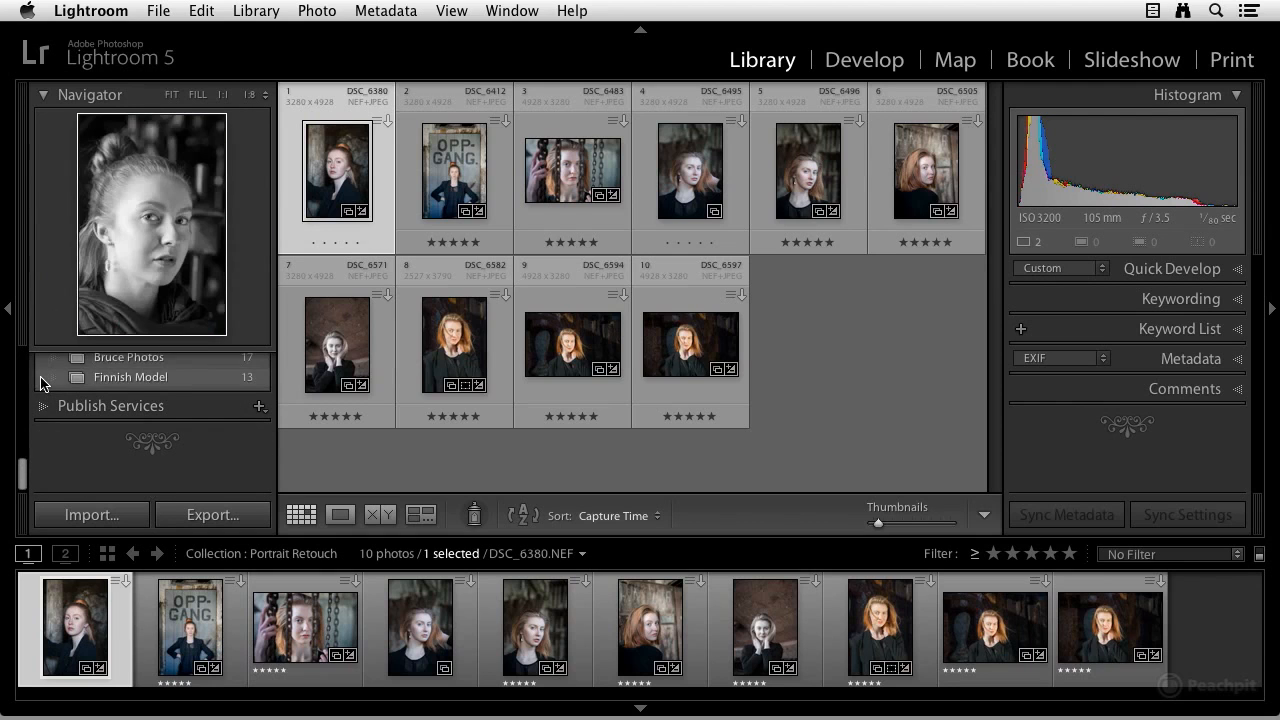
{"action": "scroll", "coordinate": [140, 392], "scroll_direction": "up", "scroll_amount": 10}
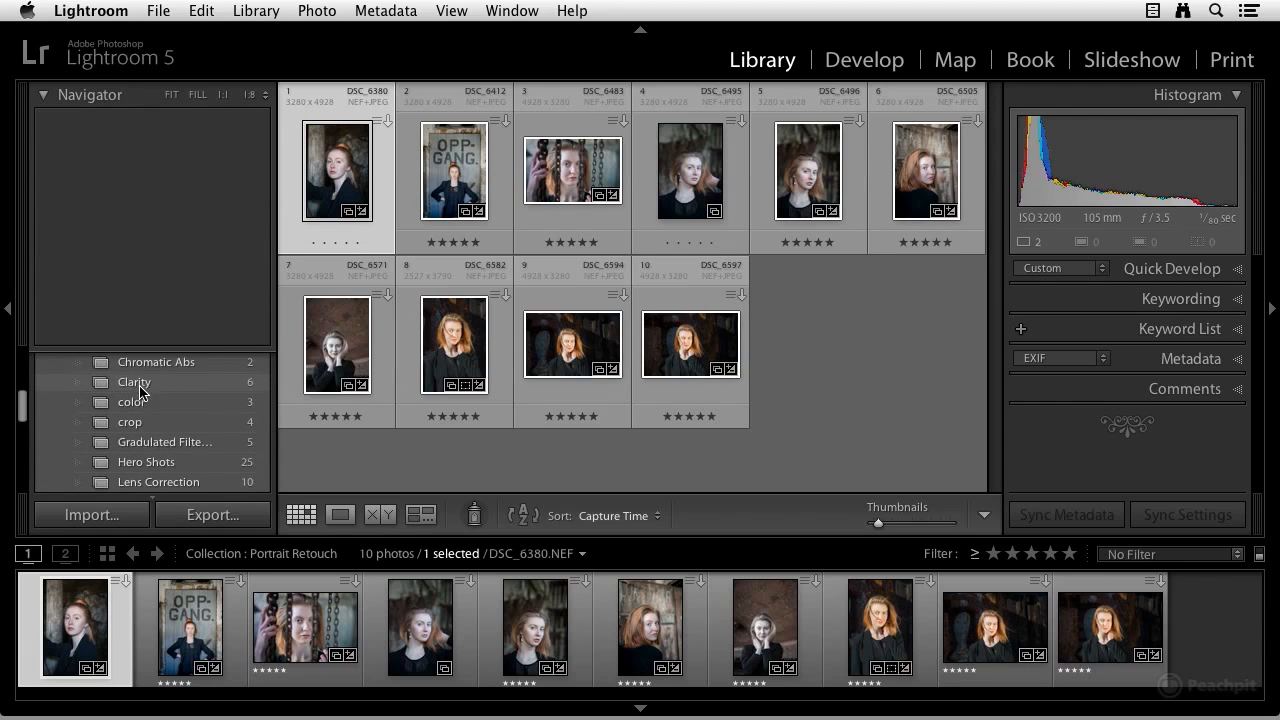
{"action": "scroll", "coordinate": [155, 397], "scroll_direction": "up", "scroll_amount": 2}
{"action": "right_click", "coordinate": [143, 391]}
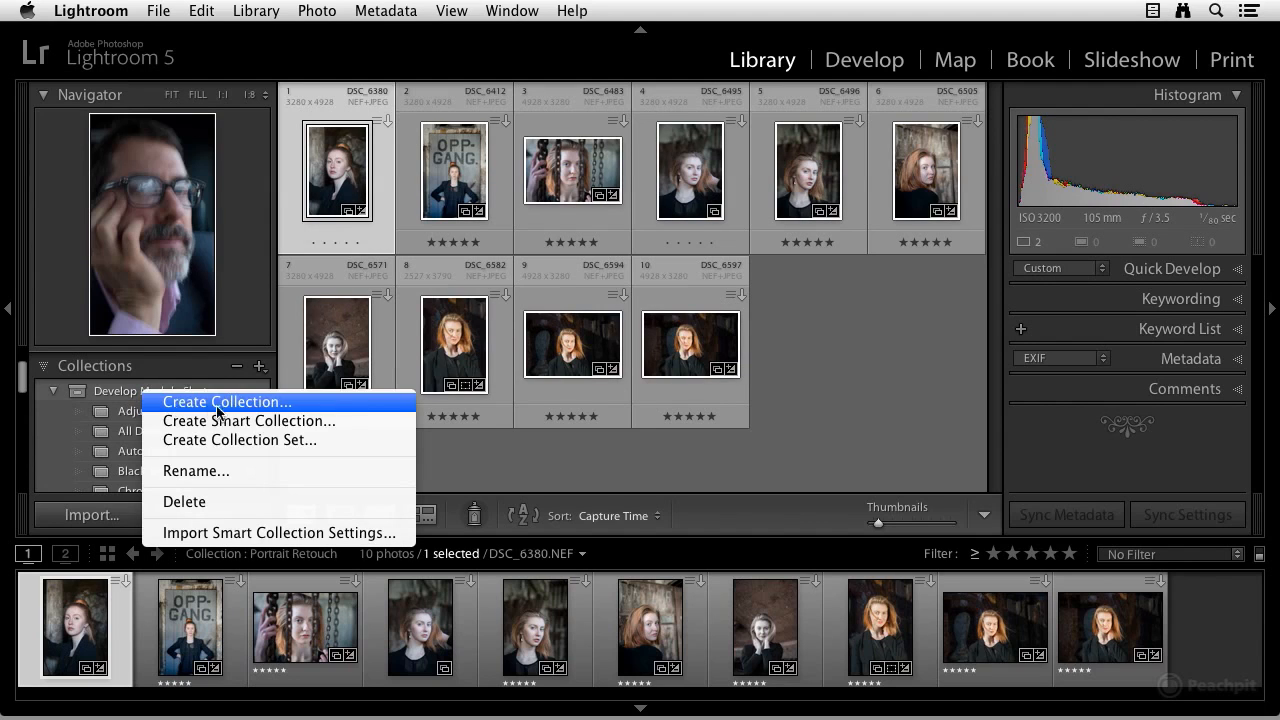
Open the Develop Module Shots collection set, collapse and re-expand it, and look through the collections it contains
{"action": "left_click", "coordinate": [76, 390]}
{"action": "left_click", "coordinate": [62, 392]}
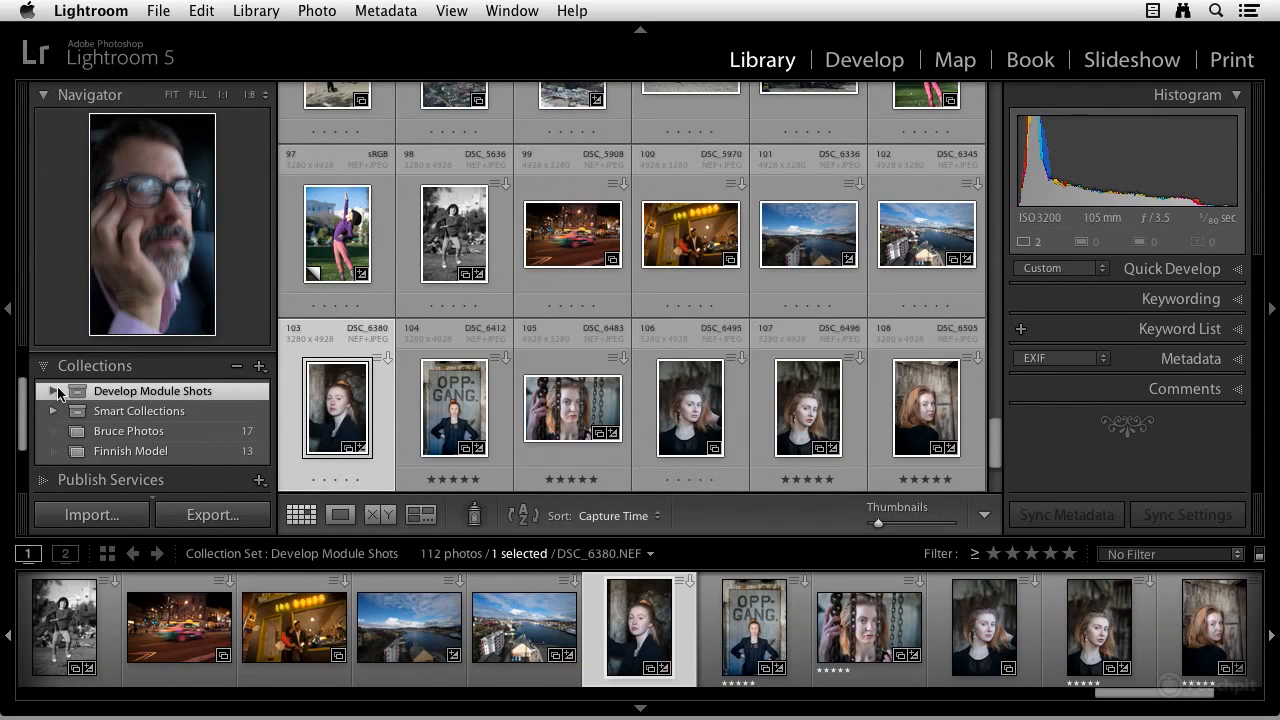
{"action": "scroll", "coordinate": [56, 412], "scroll_direction": "up", "scroll_amount": 1}
{"action": "left_click", "coordinate": [53, 414]}
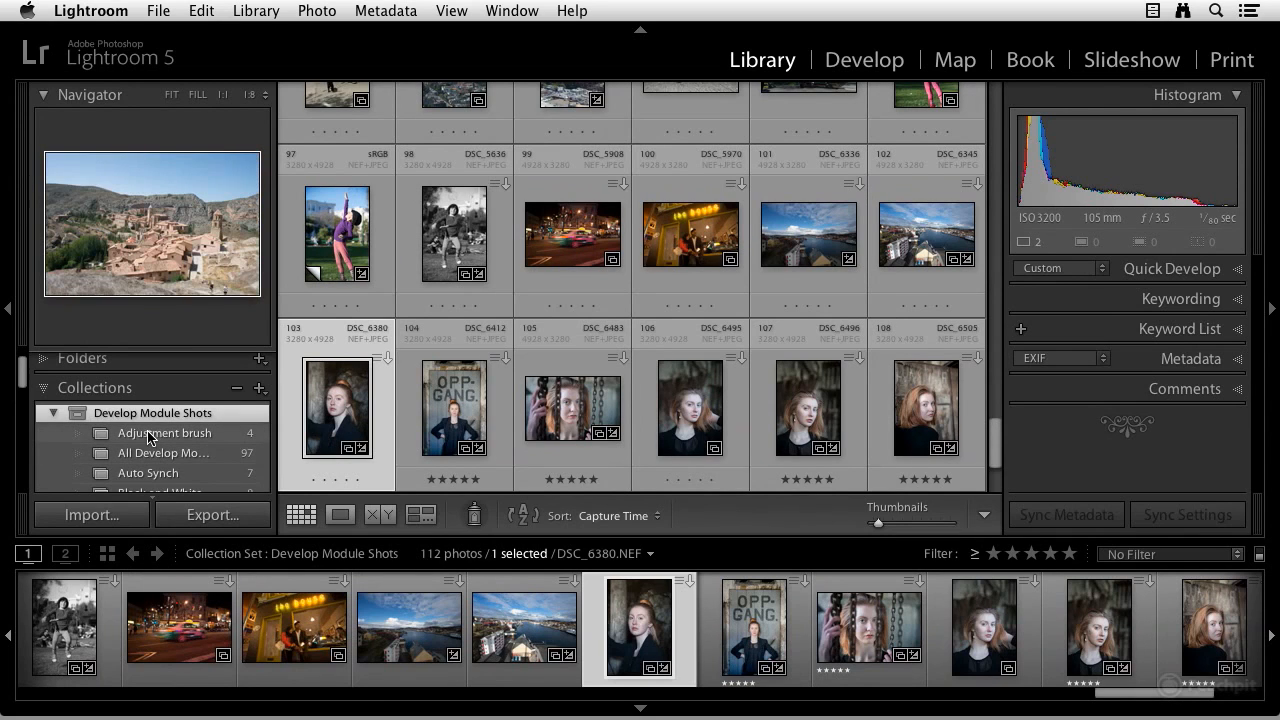
{"action": "scroll", "coordinate": [128, 437], "scroll_direction": "down", "scroll_amount": 8}
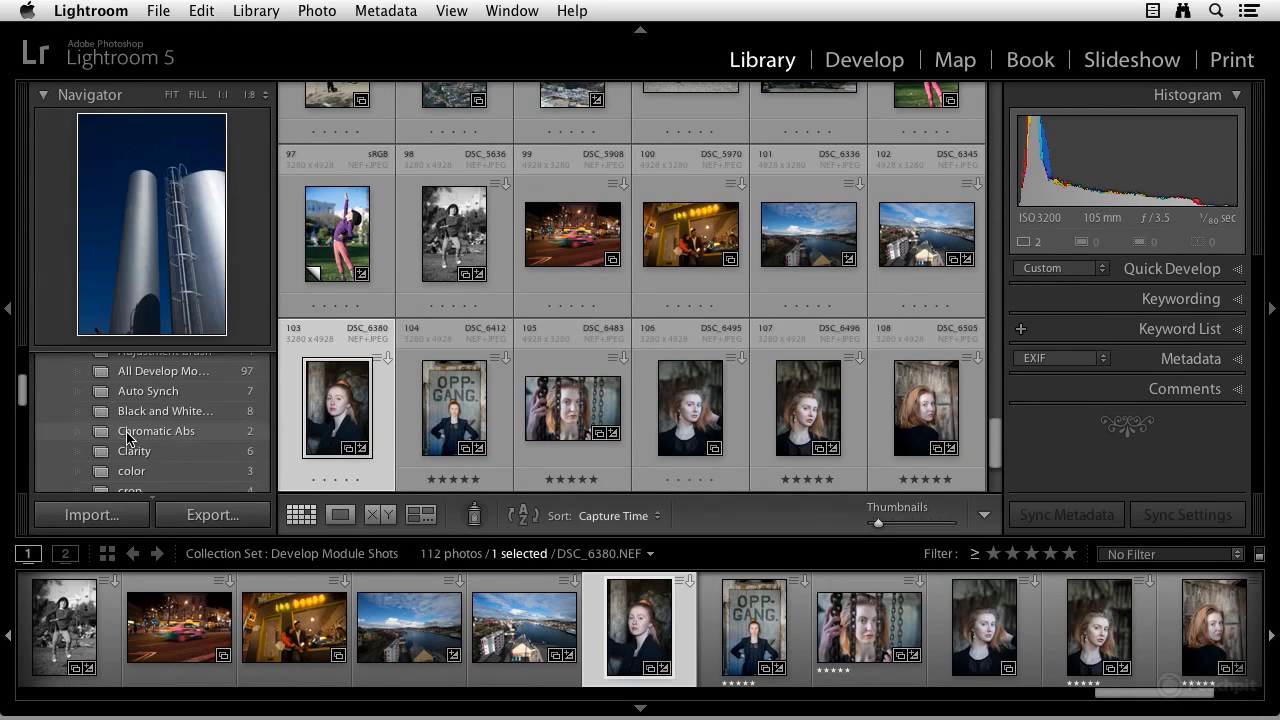
{"action": "scroll", "coordinate": [128, 437], "scroll_direction": "up", "scroll_amount": 10}
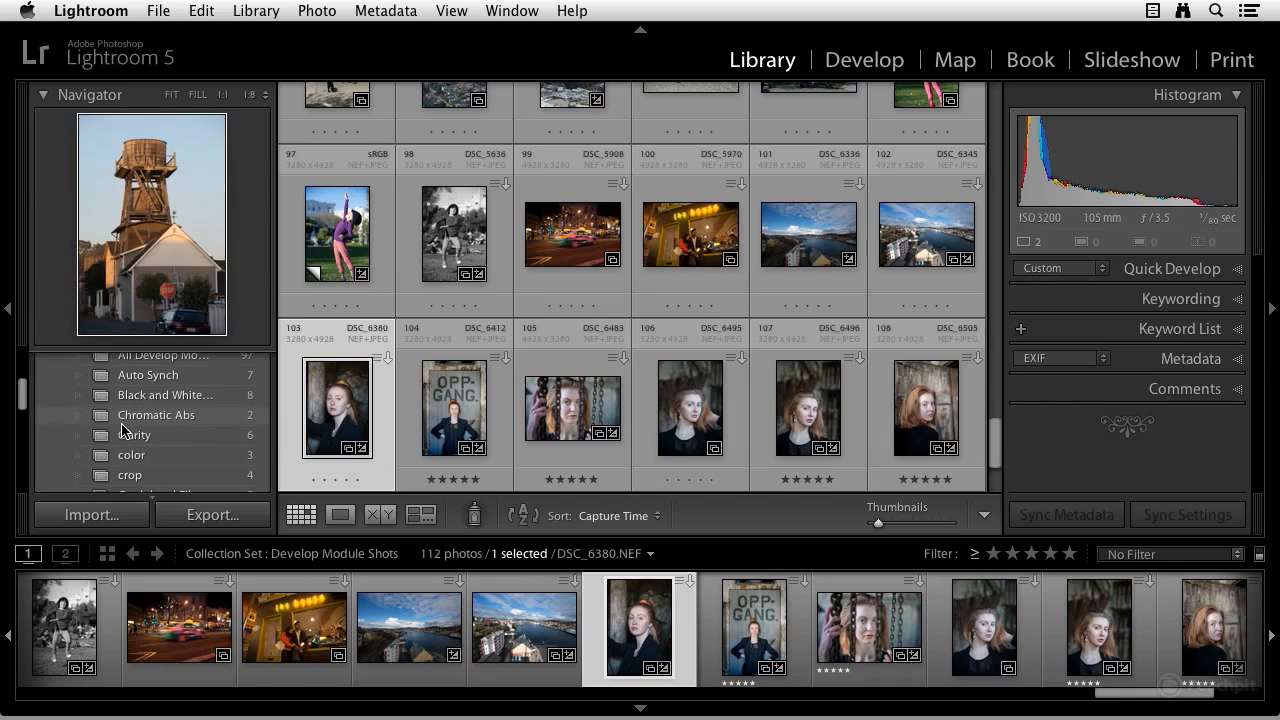
Collapse the Develop Module Shots set and move the Bruce Photos collection into it
{"action": "left_click", "coordinate": [53, 443]}
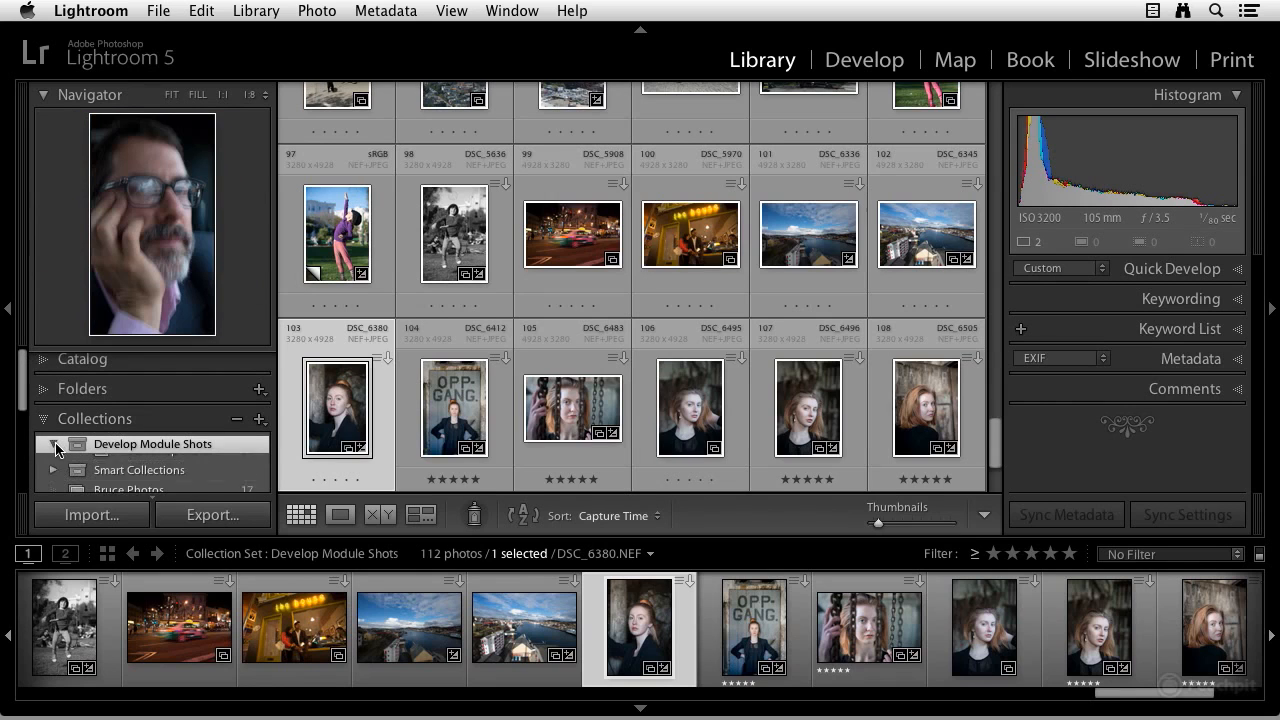
{"action": "scroll", "coordinate": [97, 455], "scroll_direction": "down", "scroll_amount": 1}
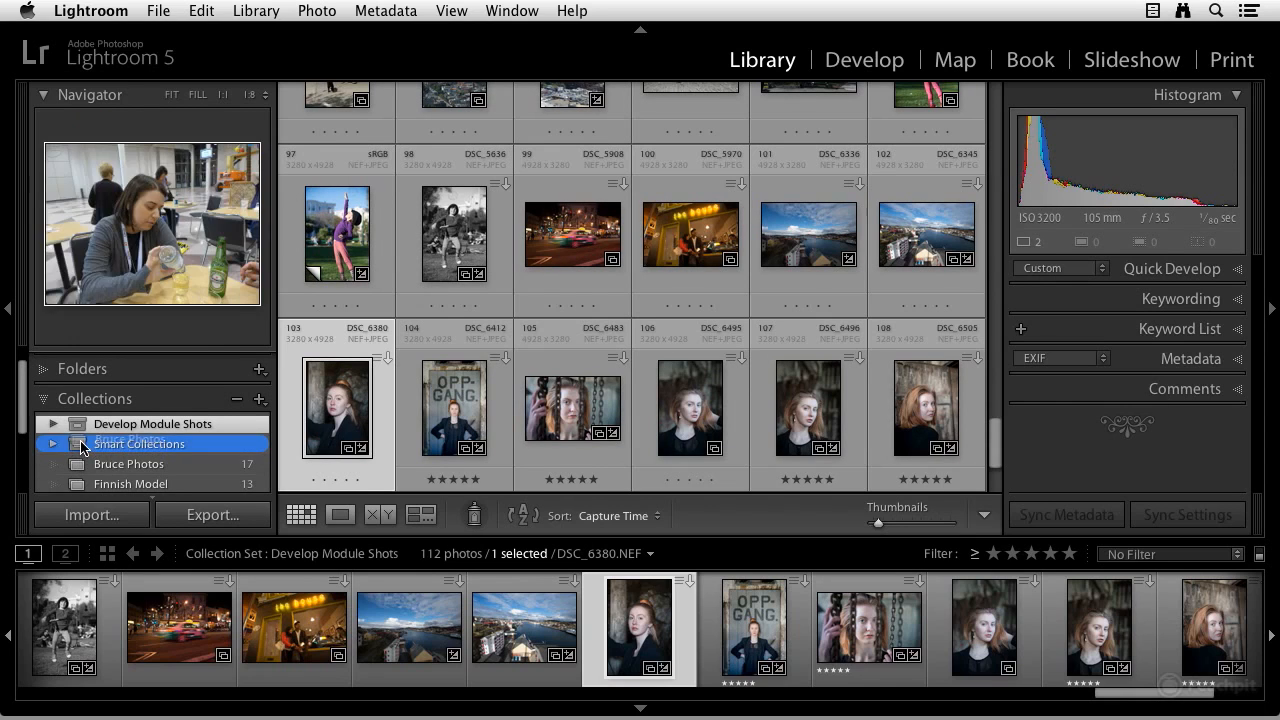
{"action": "left_click", "coordinate": [80, 431]}
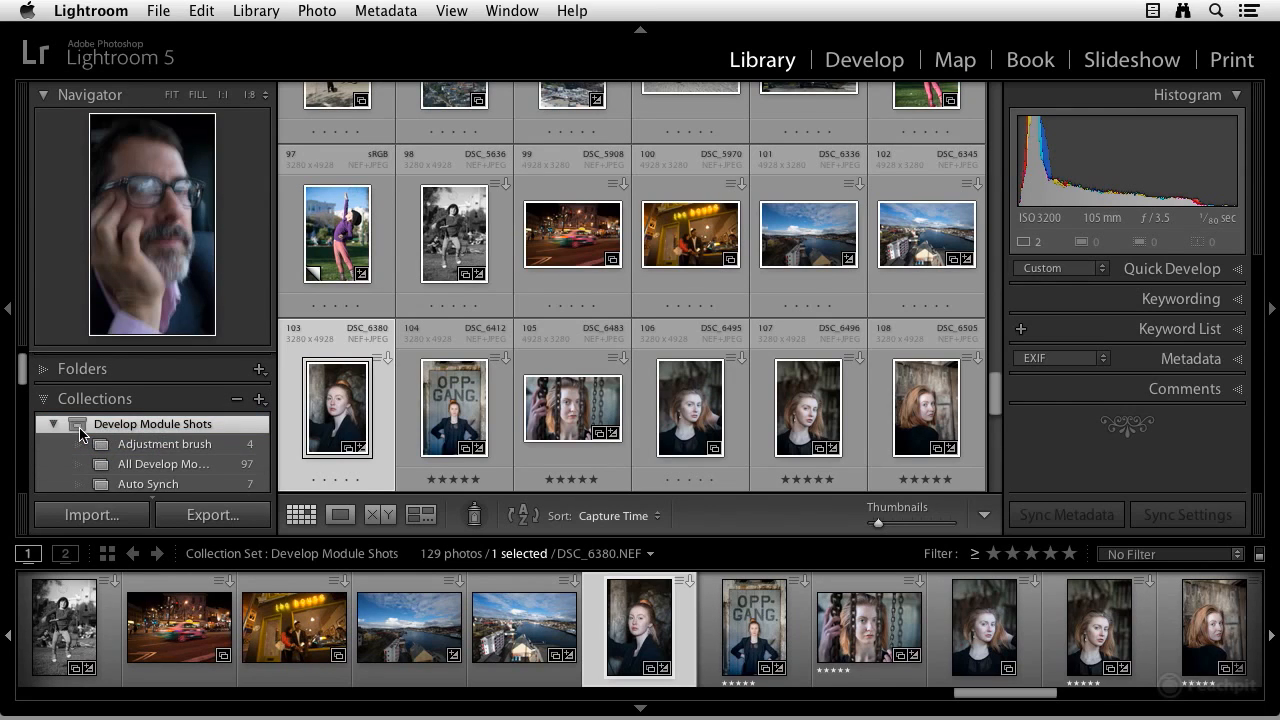